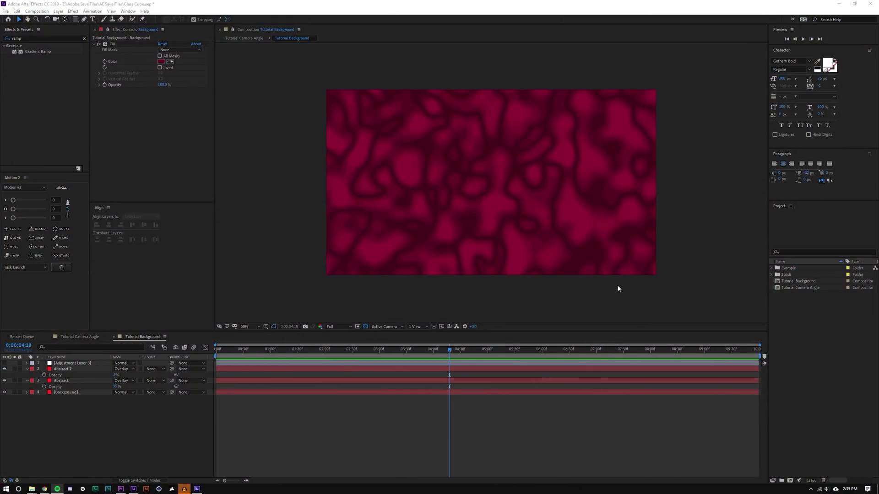
# Step: Preview the Tutorial Background composition's animation at several points along the timeline
pyautogui.moveTo(435, 351); pyautogui.dragTo(669, 351)
pyautogui.click(801, 40)
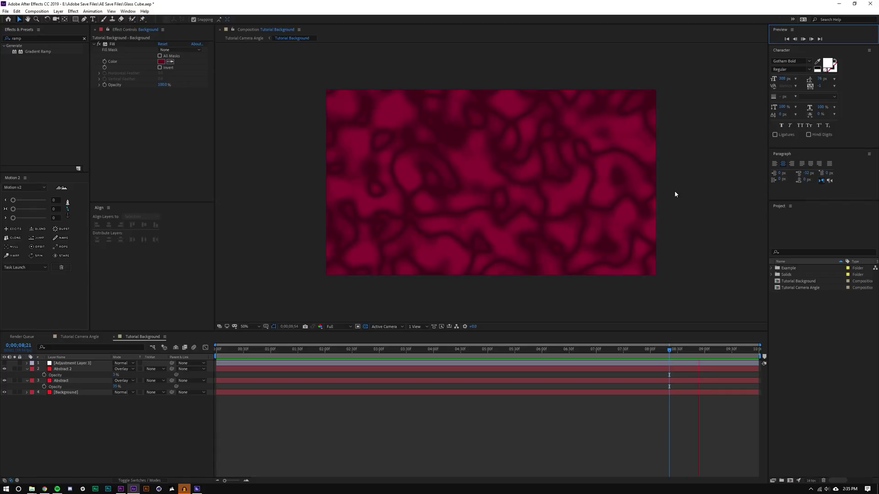
pyautogui.click(324, 353)
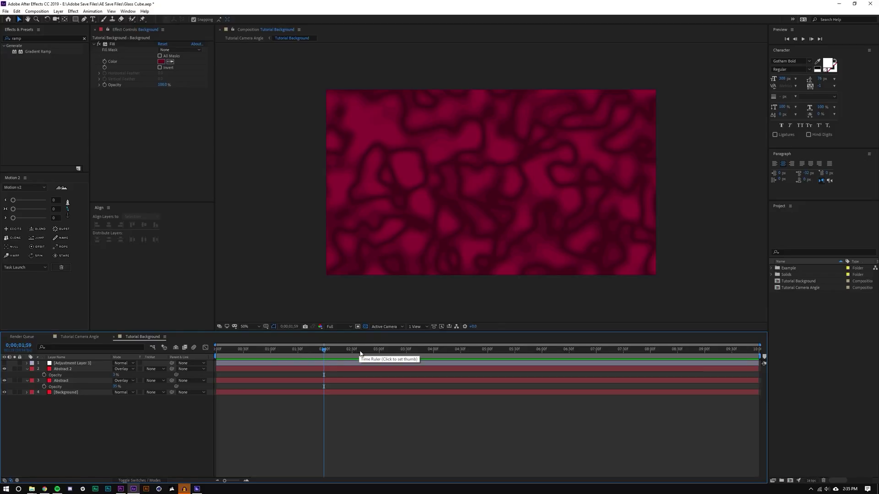
pyautogui.moveTo(354, 351); pyautogui.dragTo(383, 350)
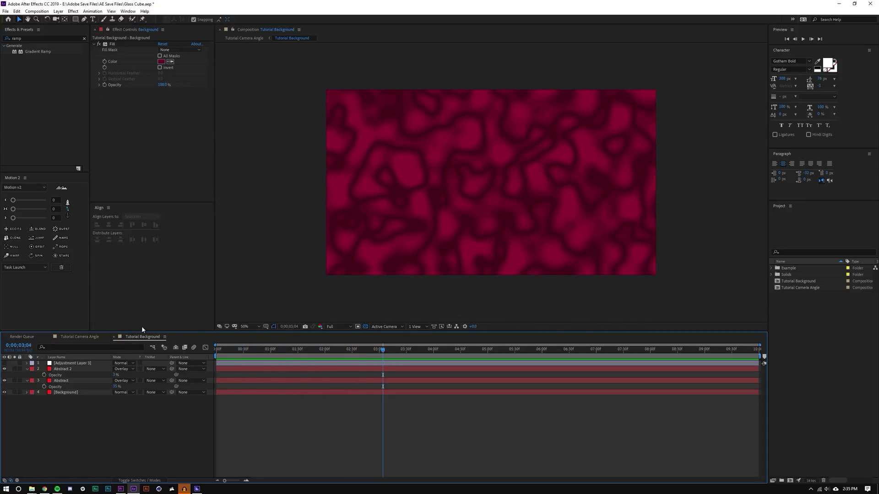
# Step: Duplicate the Tutorial Background composition in the project and open the copy
pyautogui.click(793, 312)
pyautogui.click(796, 281)
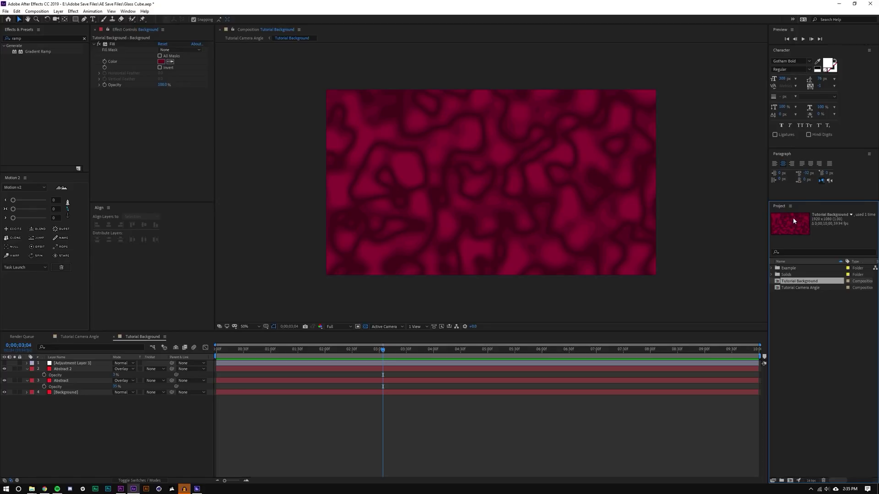
pyautogui.hotkey('ctrl', 'd')
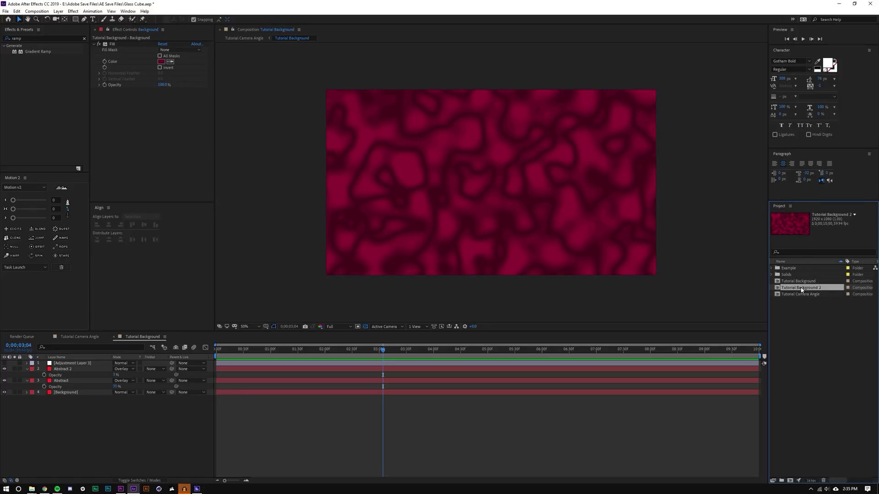
pyautogui.doubleClick(801, 288)
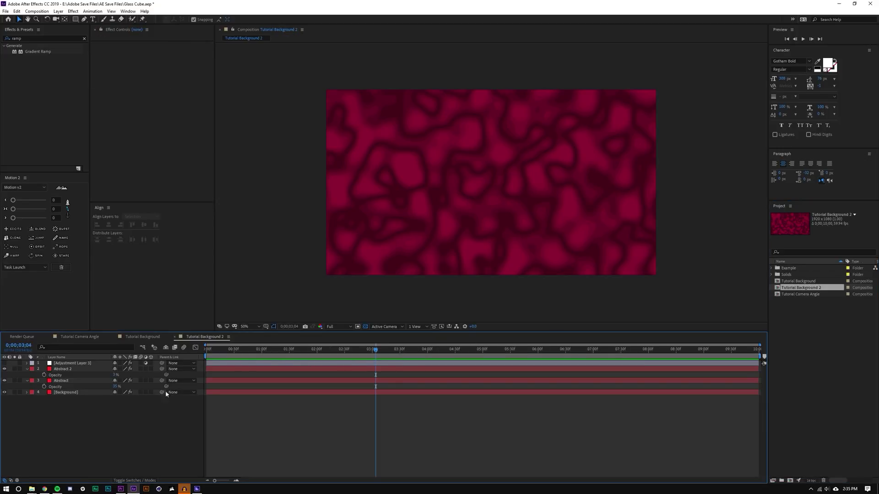
# Step: Change the Fill effect colour of the Background layer in Tutorial Background 2 to light grey (CFCFCF)
pyautogui.click(68, 392)
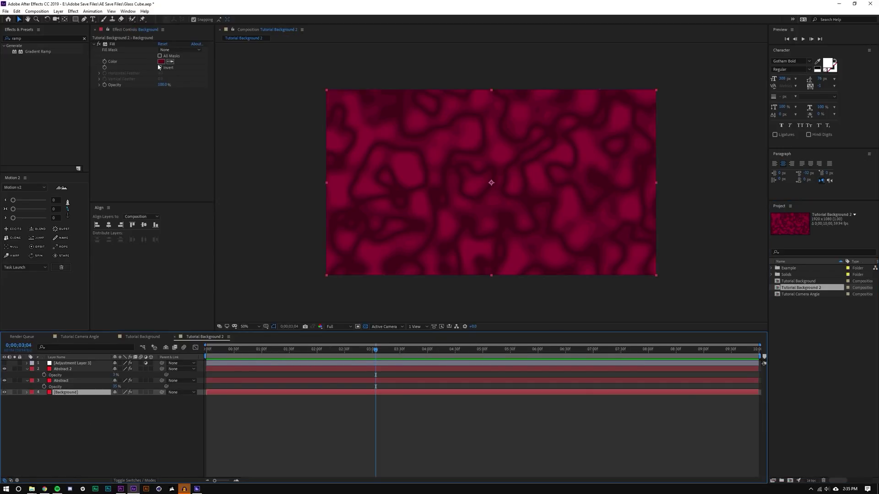
pyautogui.click(161, 61)
pyautogui.moveTo(506, 279); pyautogui.dragTo(483, 254)
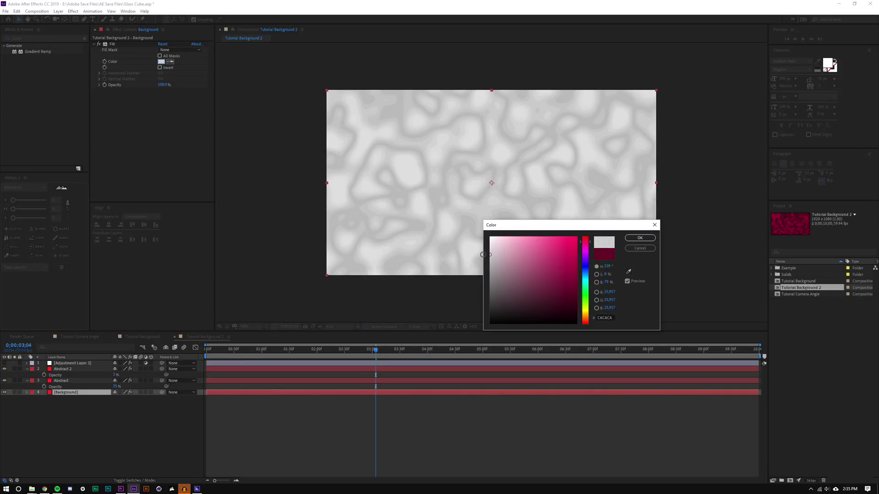
pyautogui.click(640, 238)
pyautogui.click(547, 432)
pyautogui.scroll(3, 466, 156)
pyautogui.scroll(-2, 467, 159)
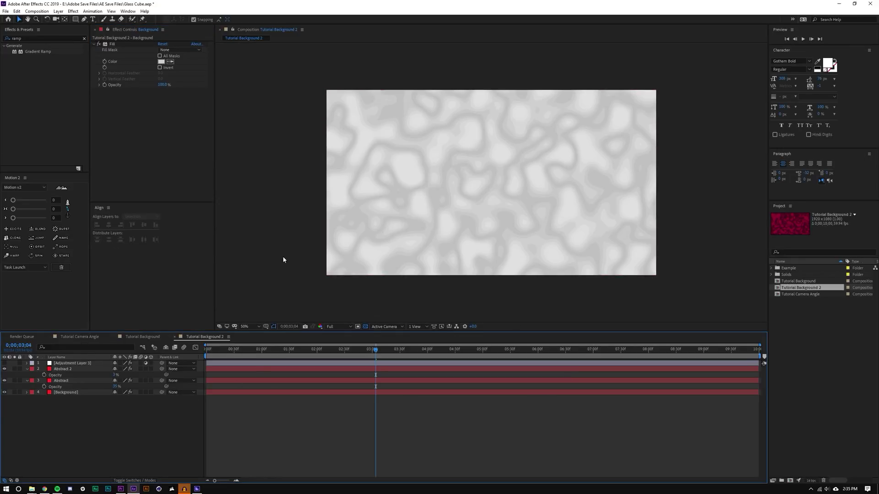
# Step: Create a new 2560 × 1440 px composition at 59.94 fps with a duration of 10 seconds
pyautogui.click(36, 11)
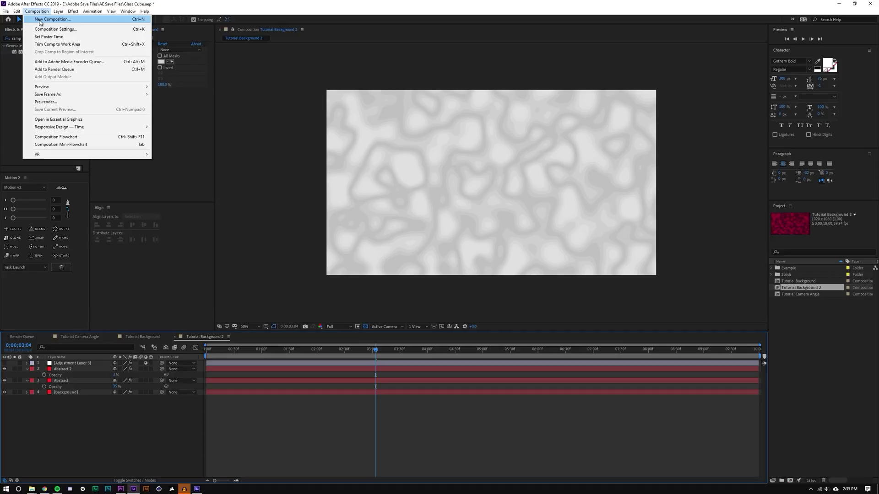
pyautogui.click(40, 20)
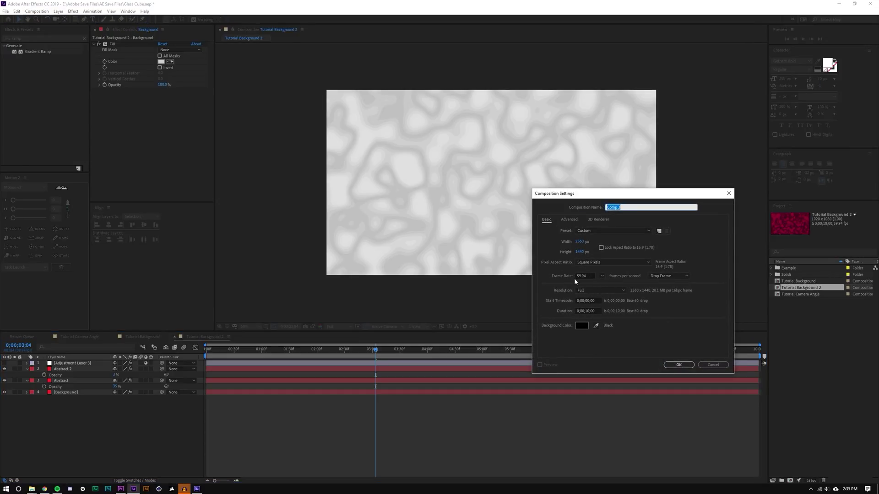
pyautogui.click(677, 365)
pyautogui.click(800, 309)
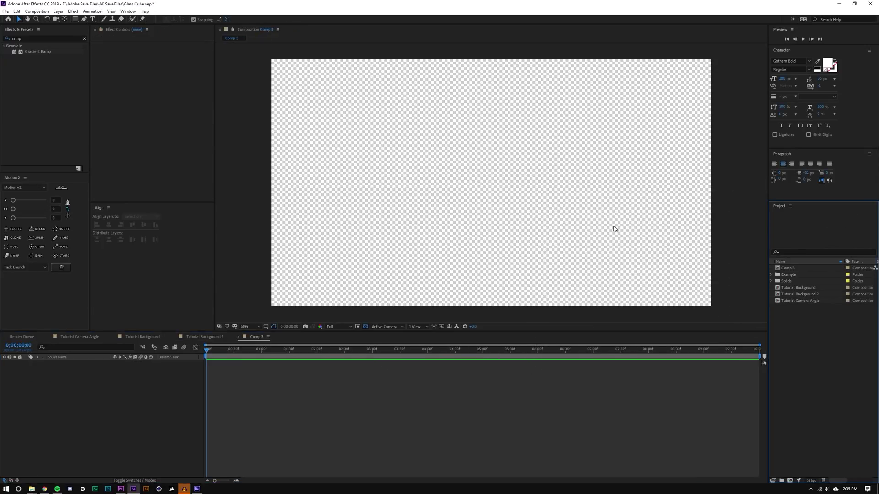
# Step: Add Tutorial Background to the new composition and place Tutorial Background 2 above it, both centred in the frame
pyautogui.scroll(-2, 614, 227)
pyautogui.moveTo(799, 287); pyautogui.dragTo(522, 187)
pyautogui.moveTo(809, 296); pyautogui.dragTo(491, 183)
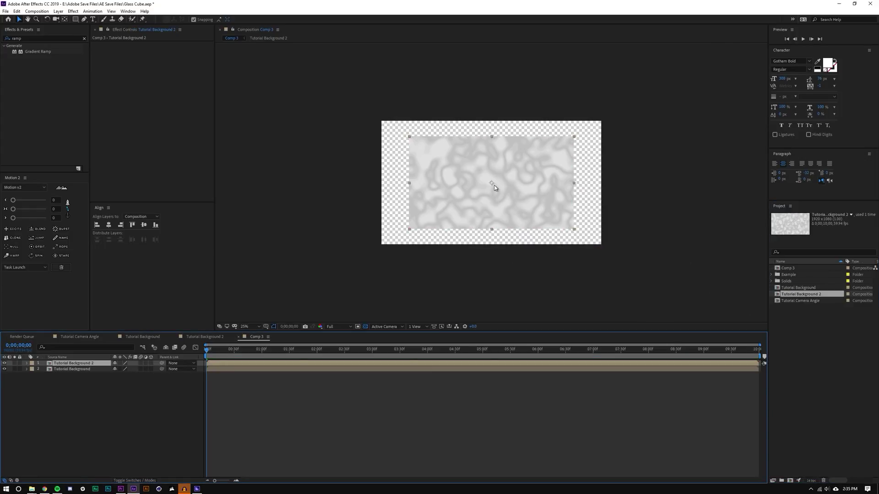
pyautogui.scroll(2, 490, 183)
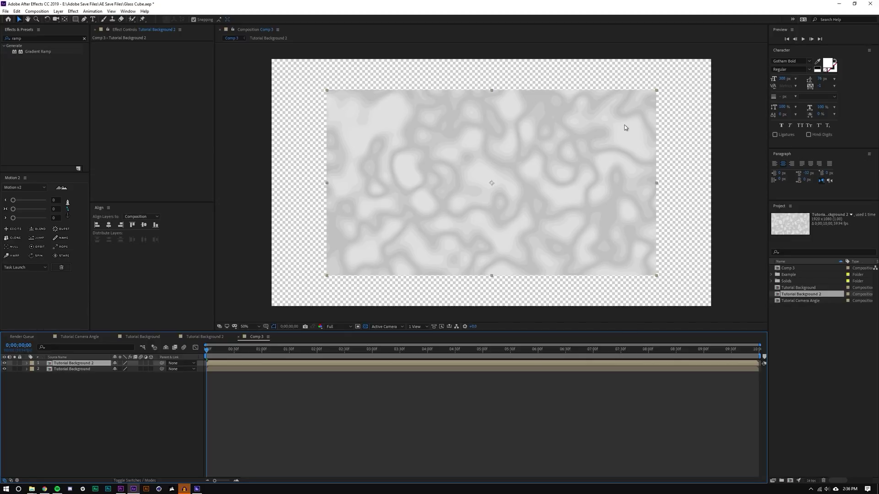
pyautogui.click(152, 378)
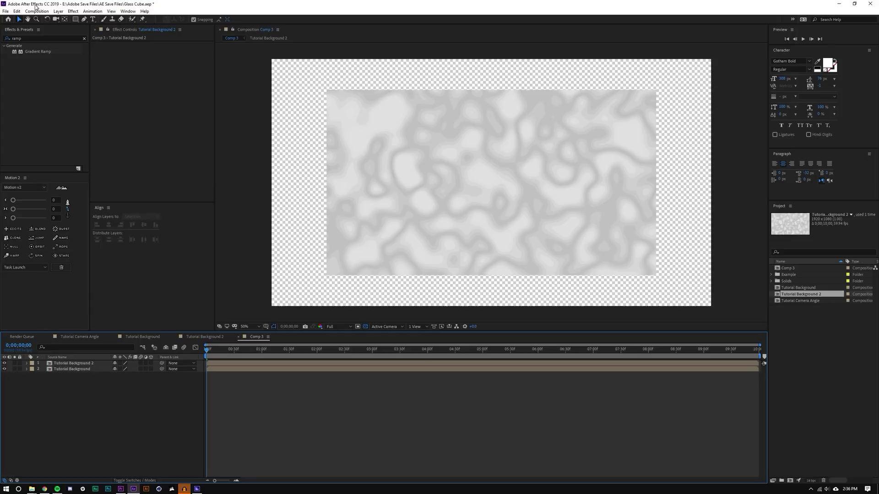
# Step: Resize the Comp 3 composition to 1920 × 1080 px
pyautogui.click(36, 11)
pyautogui.click(41, 27)
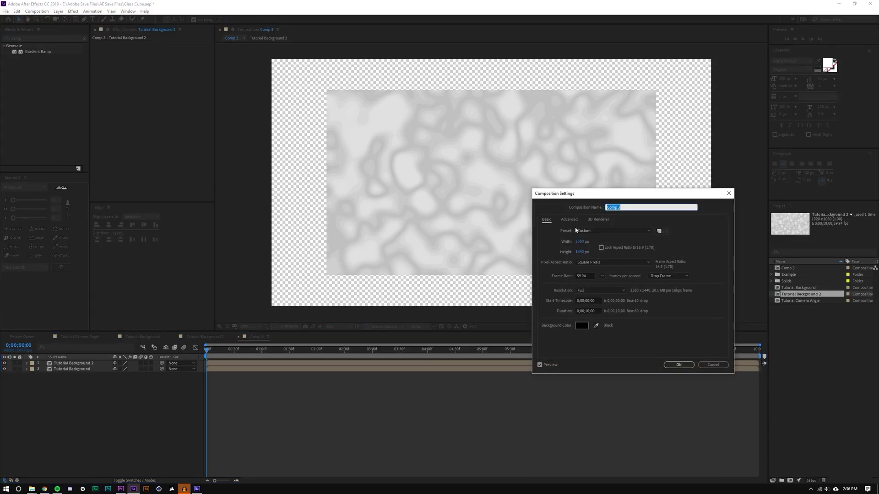
pyautogui.click(580, 242)
pyautogui.write('1920')
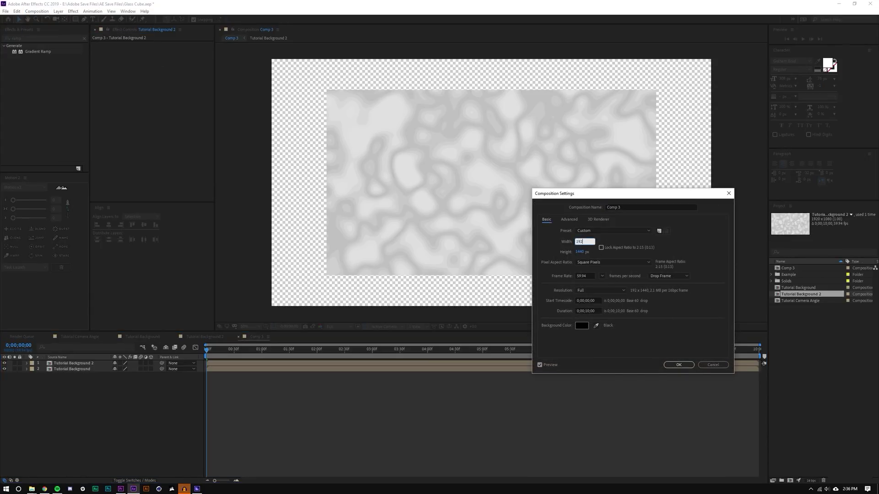
pyautogui.press('Tab')
pyautogui.write('1080')
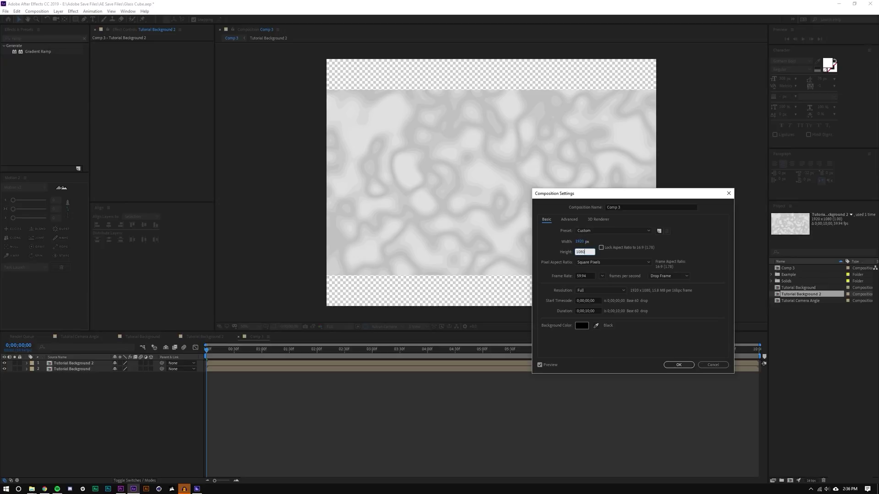
pyautogui.click(676, 365)
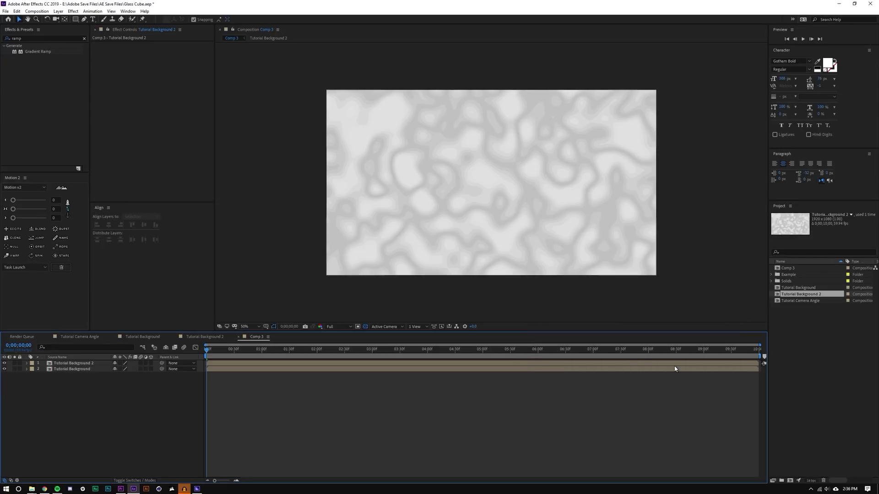
# Step: Move the Tutorial Background 2 layer below the Tutorial Background layer in Comp 3
pyautogui.click(540, 364)
pyautogui.click(515, 381)
pyautogui.scroll(2, 459, 289)
pyautogui.scroll(-2, 448, 284)
pyautogui.moveTo(100, 364); pyautogui.dragTo(100, 373)
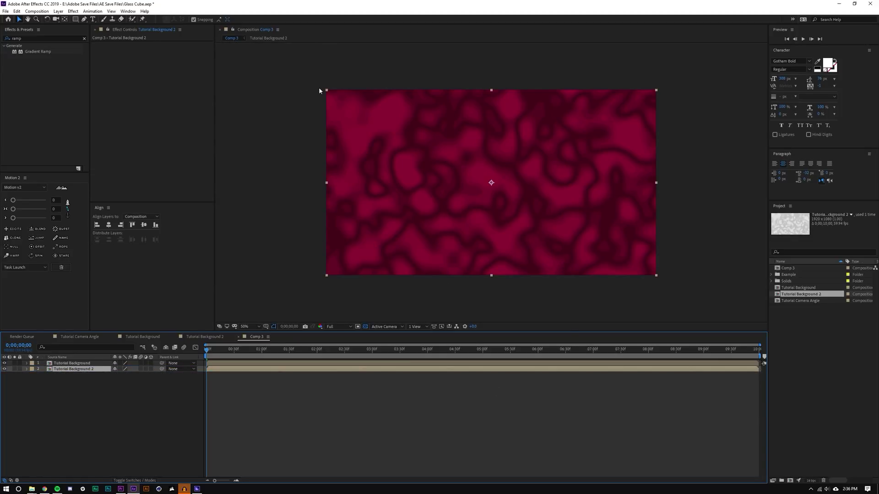
pyautogui.click(416, 400)
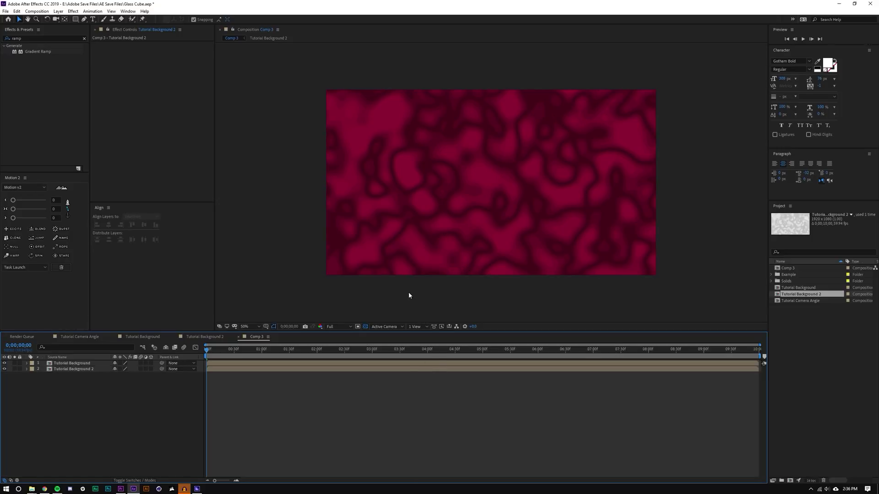
# Step: Create another new composition at 1920 × 1080 px using the CINEMA 4D renderer
pyautogui.click(40, 13)
pyautogui.click(50, 16)
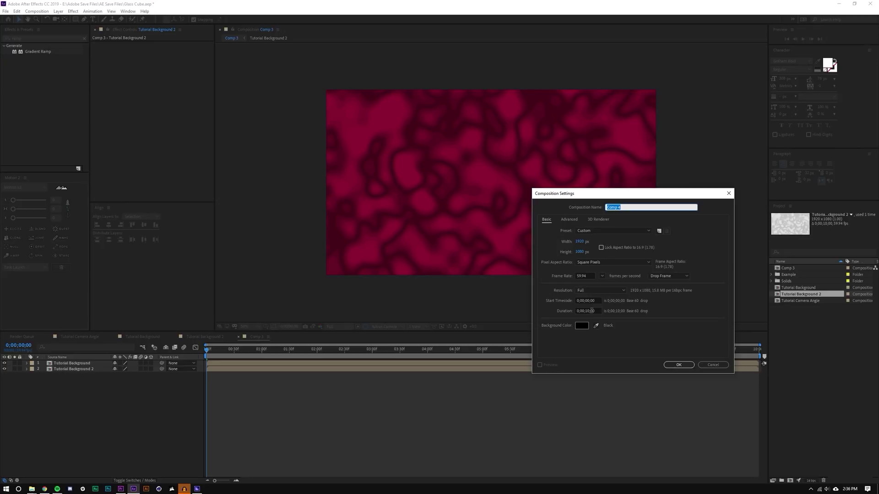
pyautogui.click(598, 220)
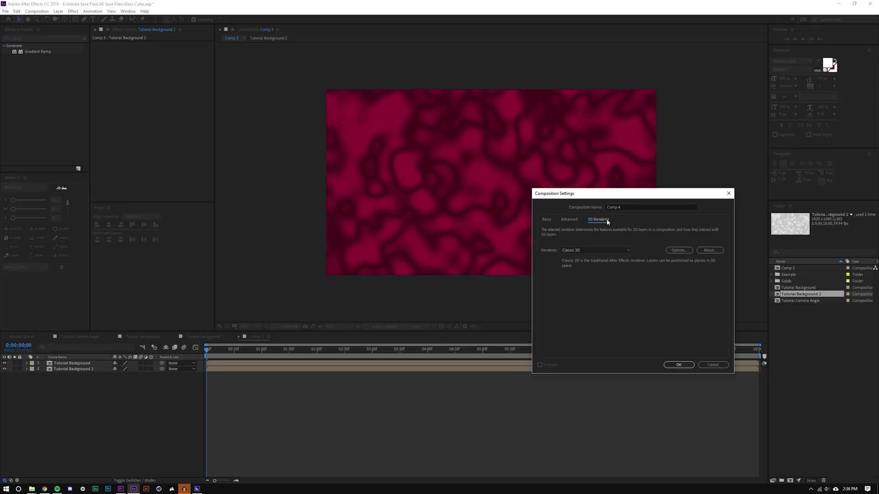
pyautogui.click(579, 250)
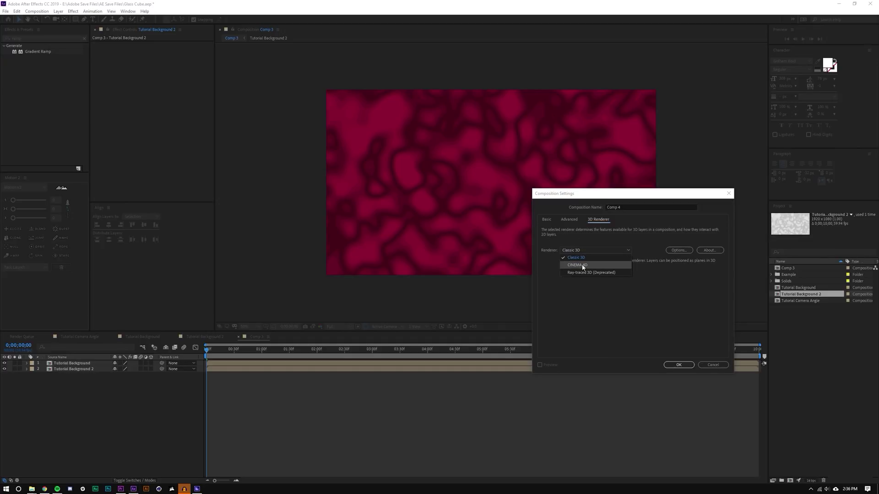
pyautogui.click(578, 265)
pyautogui.click(679, 365)
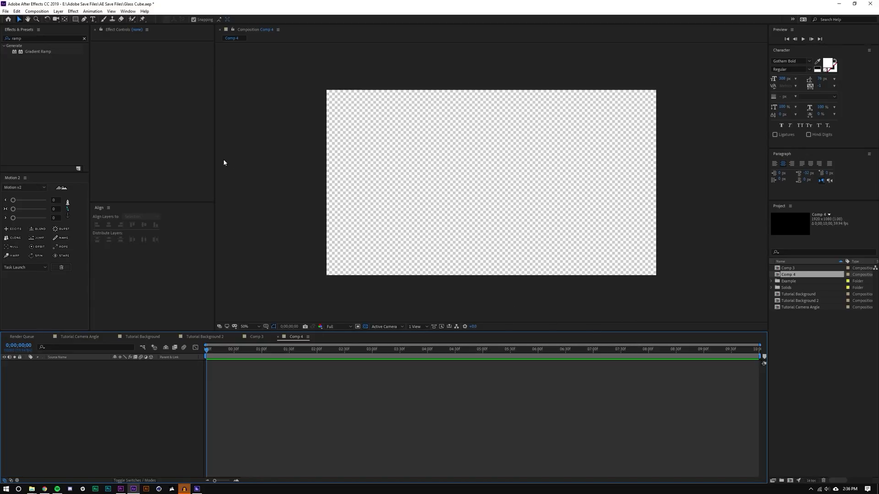
# Step: Draw a white square without a stroke near the middle of the new composition as a shape layer
pyautogui.click(75, 20)
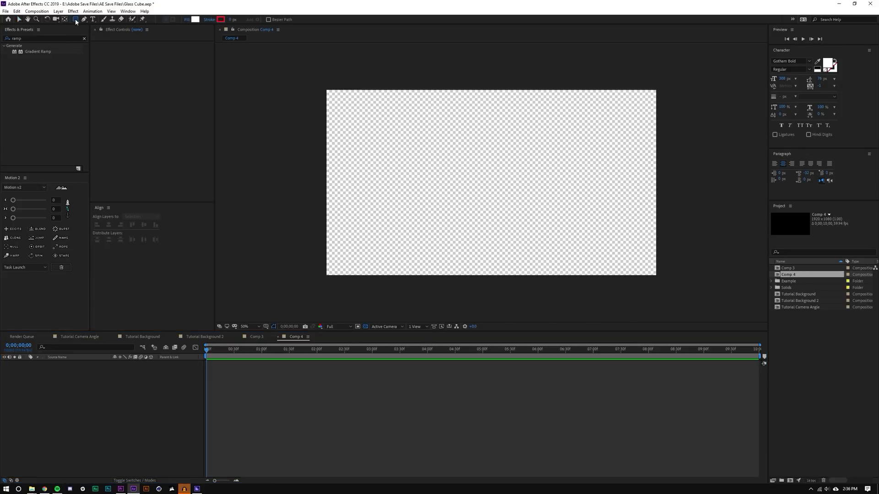
pyautogui.moveTo(461, 166); pyautogui.dragTo(523, 226)
pyautogui.click(18, 20)
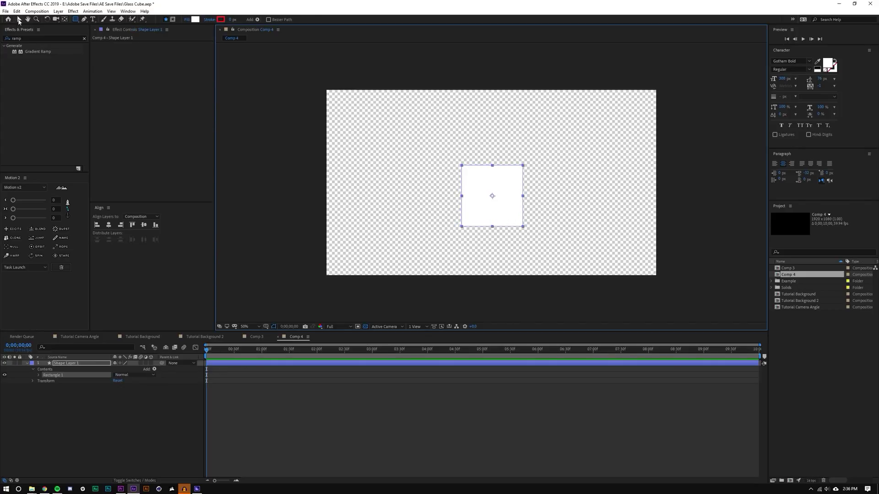
# Step: Centre the square shape layer horizontally and vertically in the composition
pyautogui.click(414, 403)
pyautogui.moveTo(492, 197)
pyautogui.mouseDown()
pyautogui.moveTo(493, 181)
pyautogui.moveTo(501, 188)
pyautogui.moveTo(492, 185)
pyautogui.mouseUp()
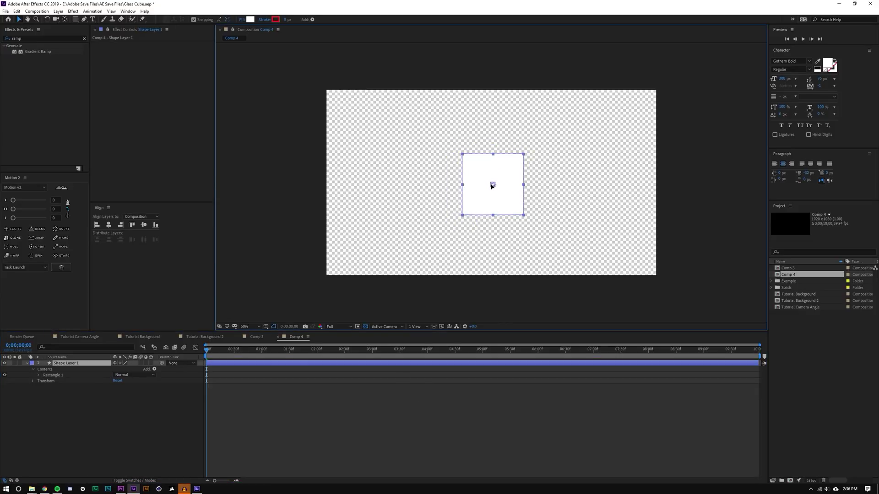
pyautogui.click(144, 225)
pyautogui.click(109, 225)
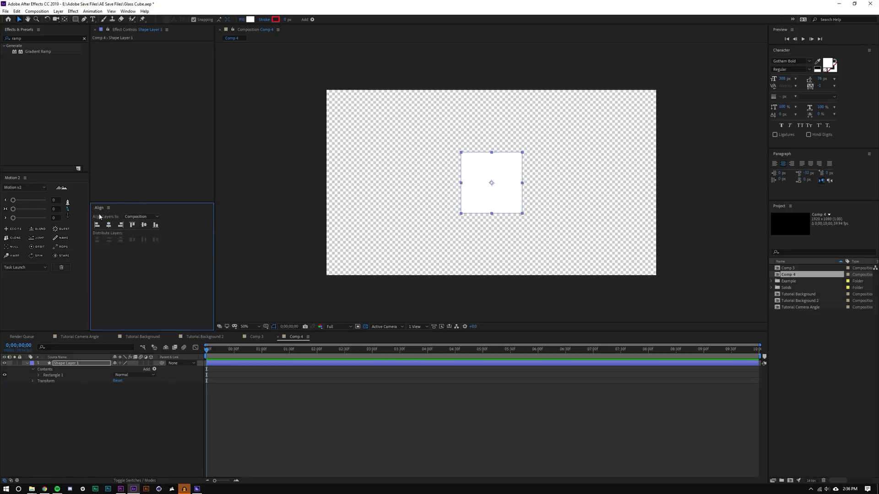
pyautogui.click(128, 11)
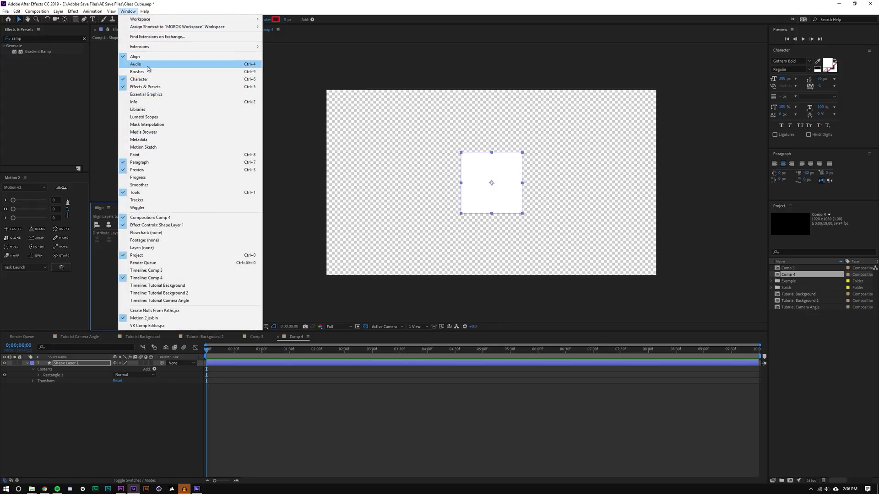
pyautogui.click(171, 415)
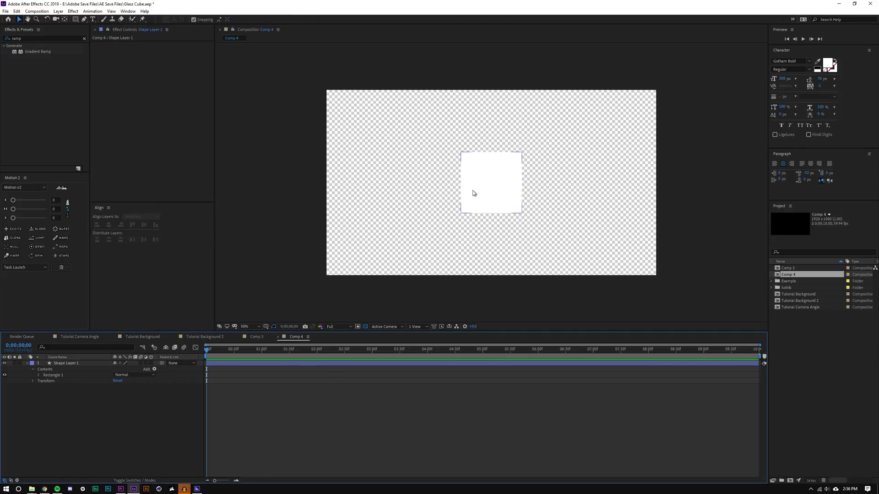
pyautogui.click(490, 186)
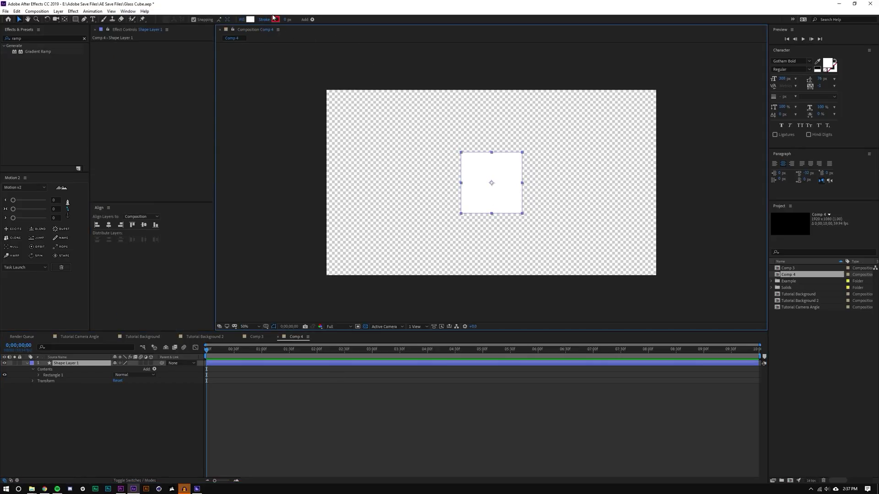
pyautogui.click(251, 20)
pyautogui.click(635, 248)
# Step: Turn off the transparency grid in the composition view and select the square shape layer
pyautogui.click(365, 327)
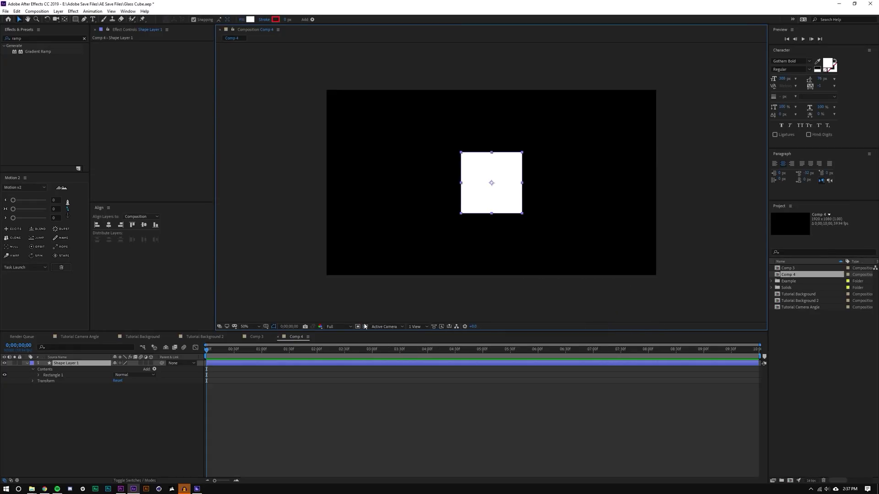
pyautogui.click(608, 397)
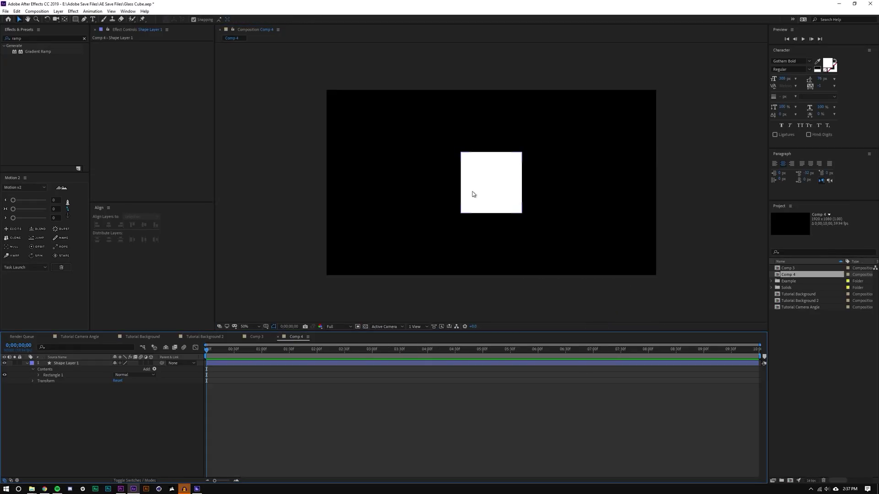
pyautogui.click(507, 179)
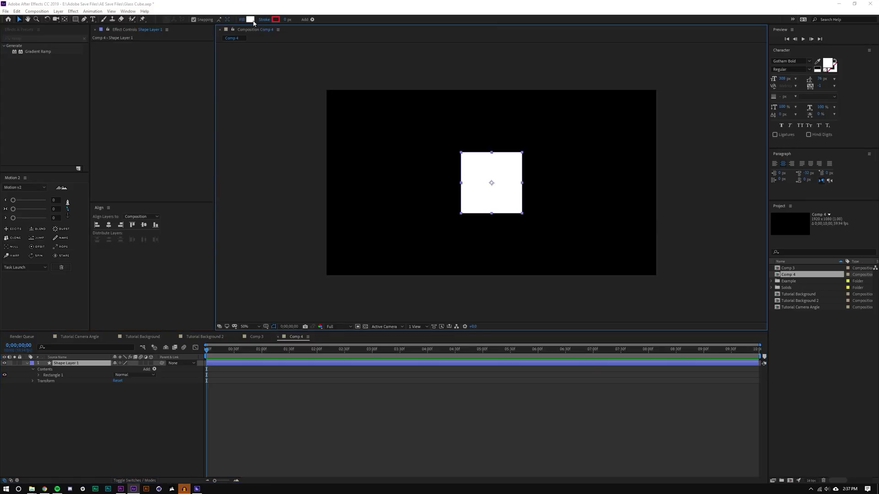
# Step: Confirm the square's white fill colour and turn its shape layer into a 3D layer
pyautogui.click(250, 20)
pyautogui.click(634, 238)
pyautogui.click(501, 420)
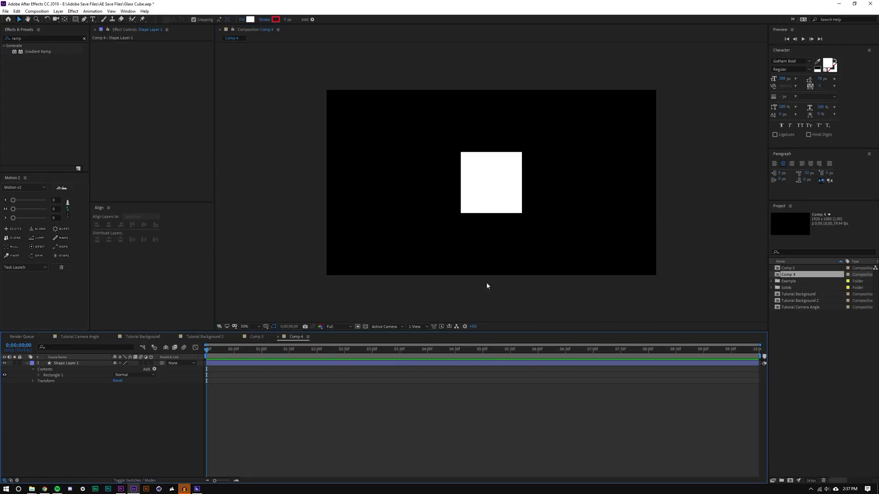
pyautogui.press('.')
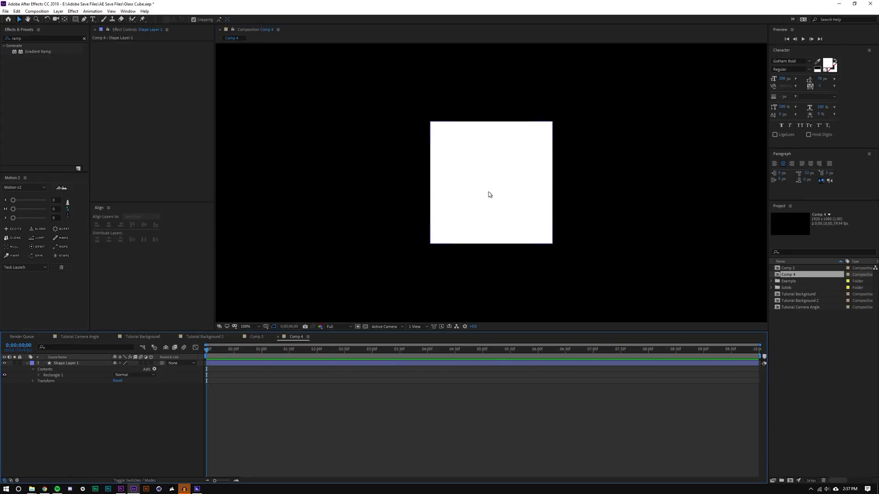
pyautogui.click(151, 363)
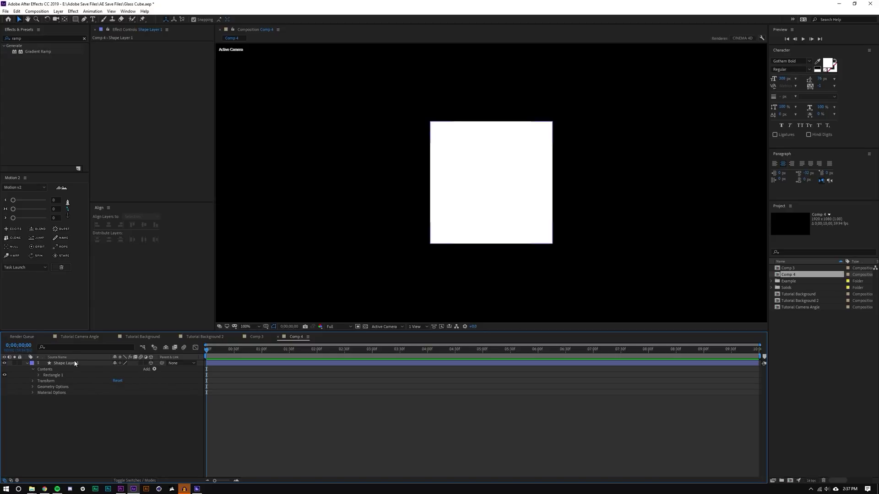
# Step: Show the composition in 4 Views and extrude the square to a depth of about 354 in its Geometry Options
pyautogui.moveTo(184, 489)
pyautogui.click(153, 419)
pyautogui.click(33, 393)
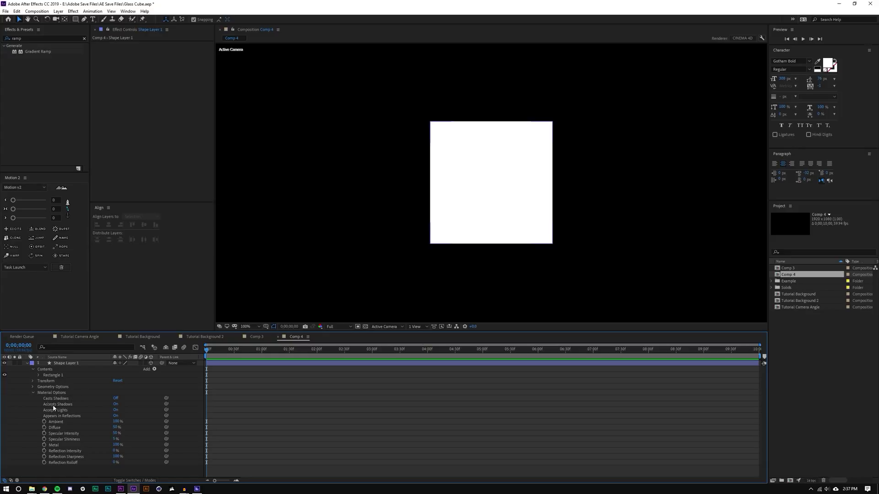
pyautogui.click(33, 393)
pyautogui.click(32, 387)
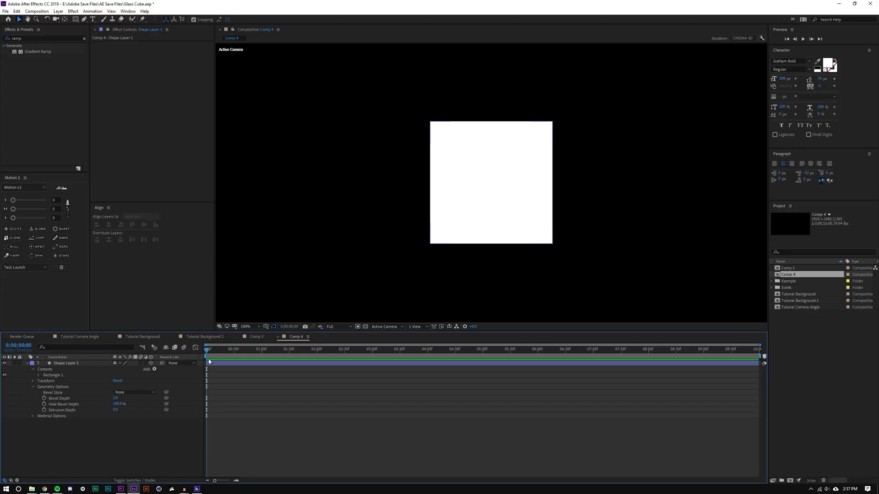
pyautogui.click(416, 326)
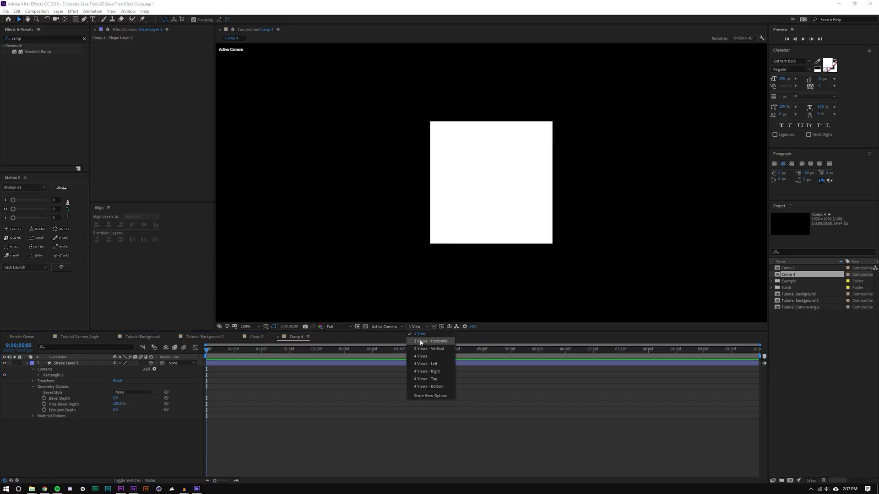
pyautogui.click(438, 356)
pyautogui.click(659, 251)
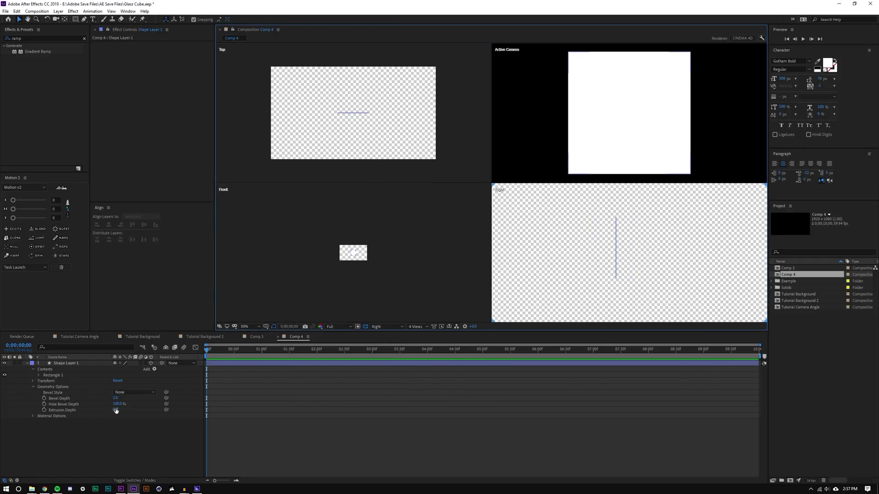
pyautogui.moveTo(116, 411); pyautogui.dragTo(223, 394)
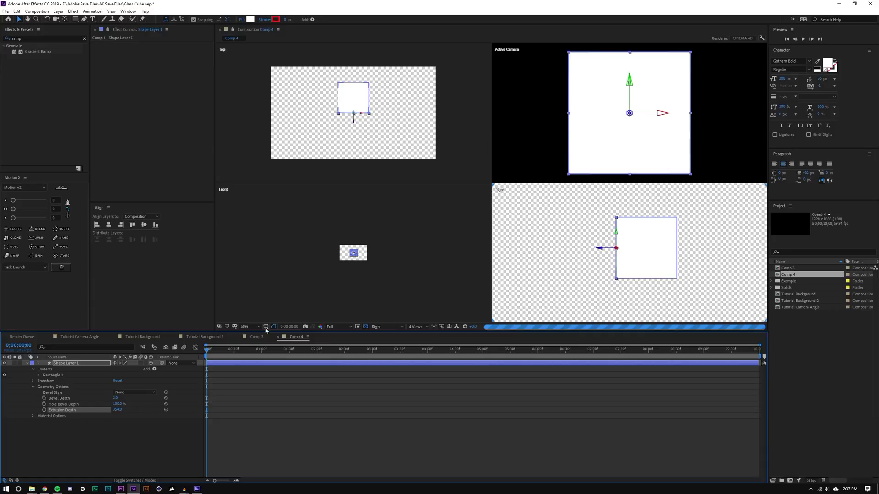
# Step: Overlay the proportional grid and the regular grid on the Right view
pyautogui.click(266, 327)
pyautogui.click(270, 342)
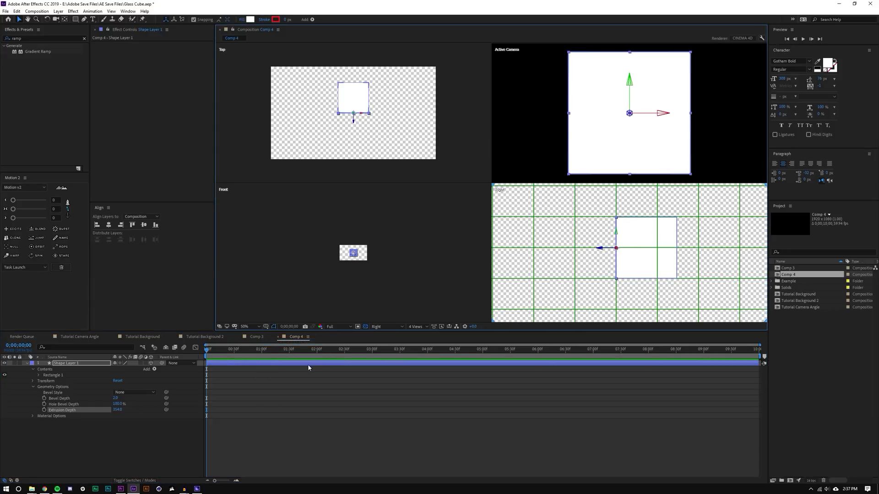
pyautogui.click(266, 327)
pyautogui.click(272, 349)
# Step: Adjust the shape layer's Extrusion Depth to about 359, using the grid in the Right view to match the square's height
pyautogui.scroll(2, 630, 246)
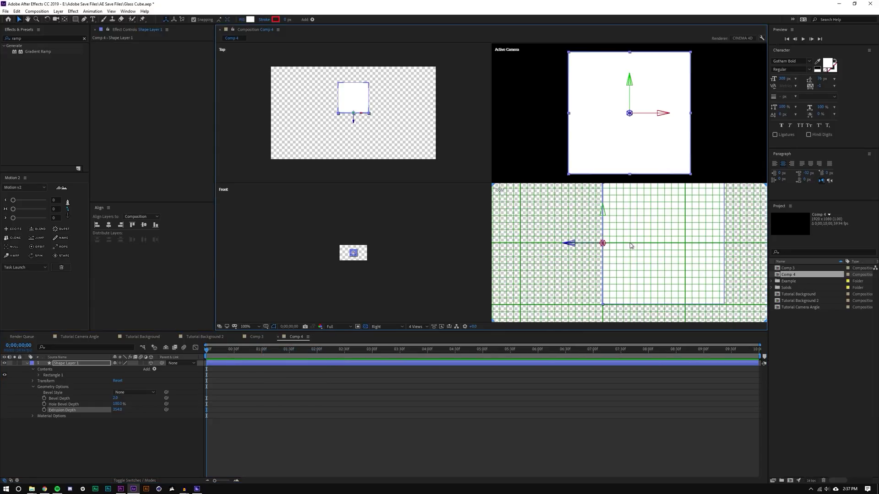
pyautogui.moveTo(625, 252); pyautogui.dragTo(602, 216)
pyautogui.scroll(1, 600, 251)
pyautogui.scroll(-1, 656, 228)
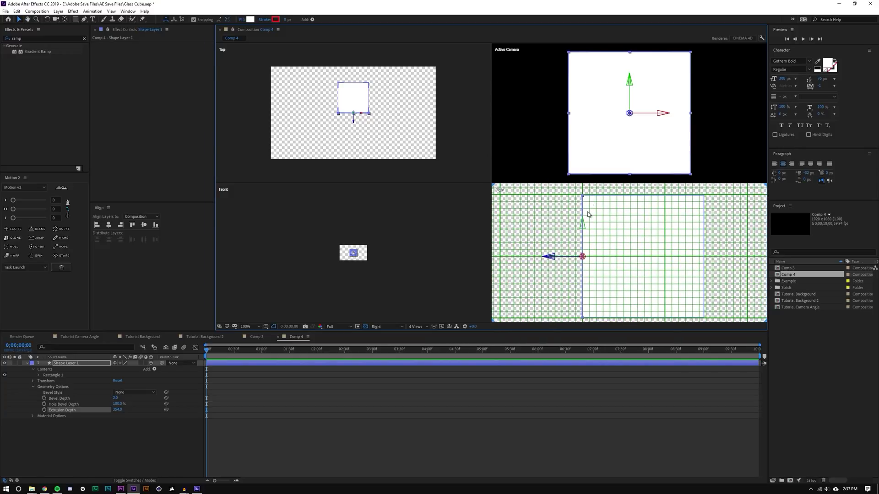
pyautogui.moveTo(589, 255); pyautogui.dragTo(583, 284)
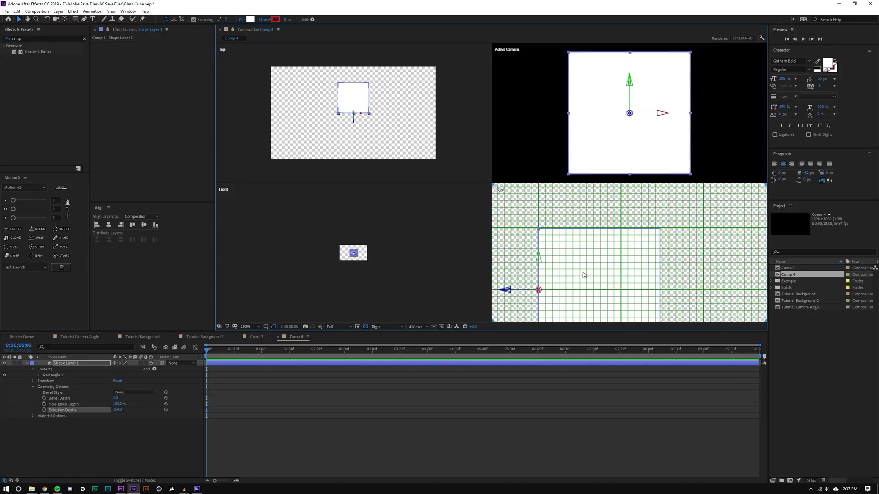
pyautogui.scroll(-2, 583, 237)
pyautogui.scroll(1, 609, 251)
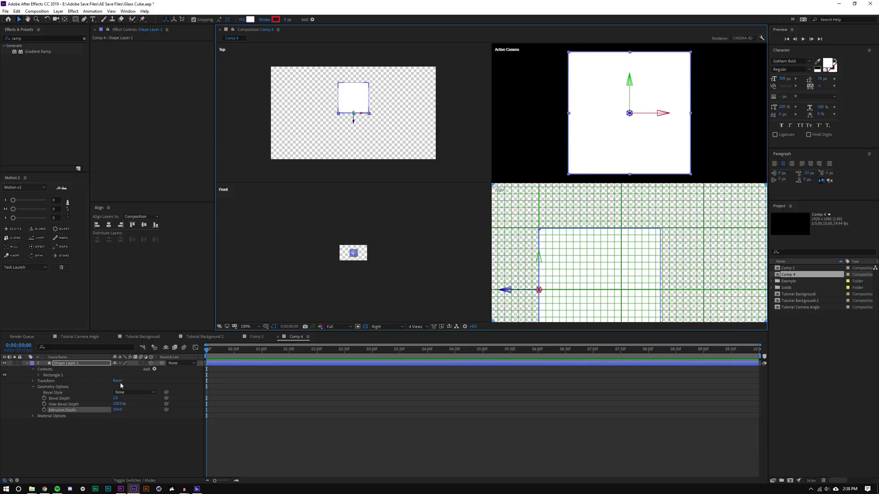
pyautogui.moveTo(118, 409); pyautogui.dragTo(128, 404)
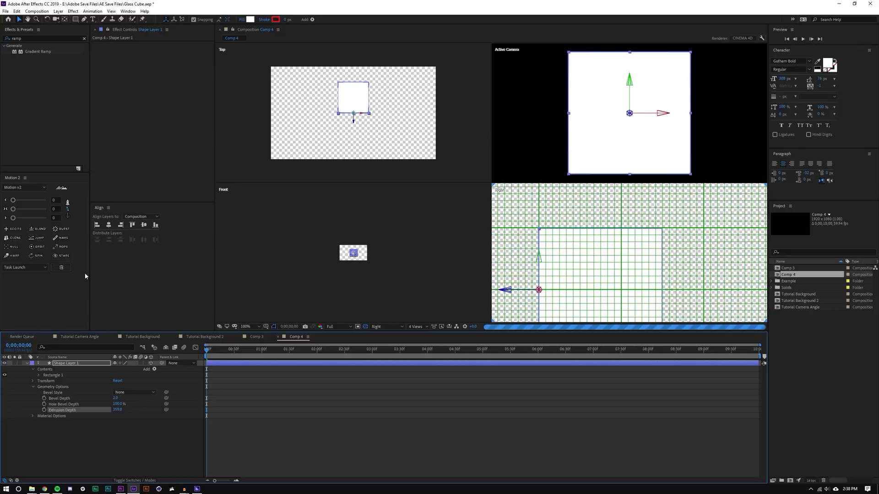
# Step: Move the shape layer's anchor point along Z to the middle of the cube's depth with the Pan Behind tool
pyautogui.click(64, 20)
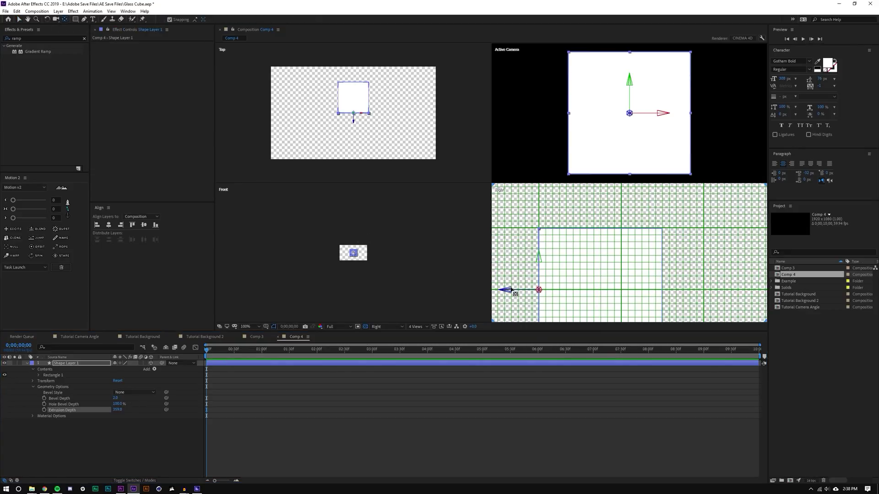
pyautogui.moveTo(507, 290); pyautogui.dragTo(568, 289)
pyautogui.press('v')
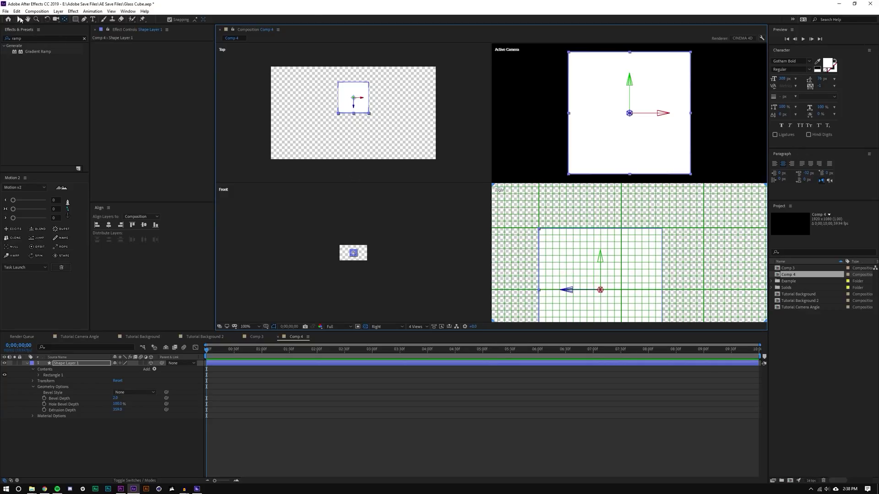
# Step: Move the cube forward along Z so its anchor point sits at the centre of the composition
pyautogui.click(93, 459)
pyautogui.scroll(-1, 552, 224)
pyautogui.scroll(1, 611, 260)
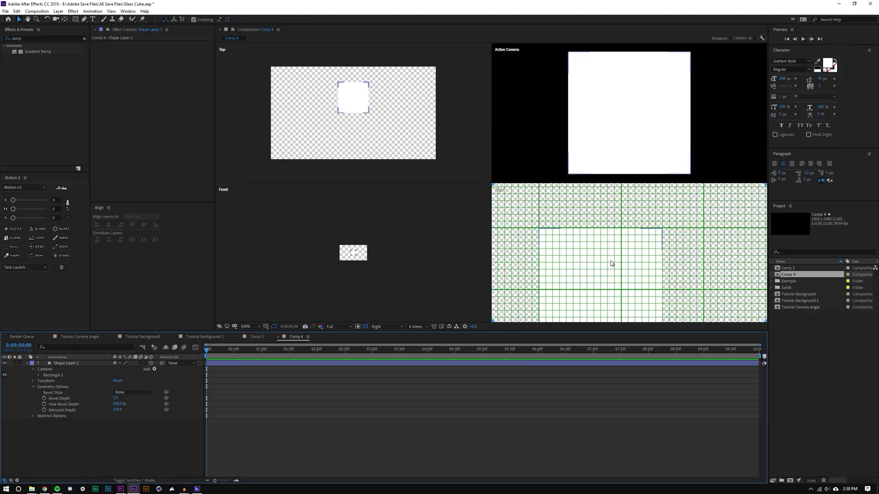
pyautogui.click(611, 263)
pyautogui.scroll(-1, 611, 265)
pyautogui.scroll(-2, 596, 272)
pyautogui.scroll(2, 600, 272)
pyautogui.moveTo(602, 273); pyautogui.dragTo(572, 254)
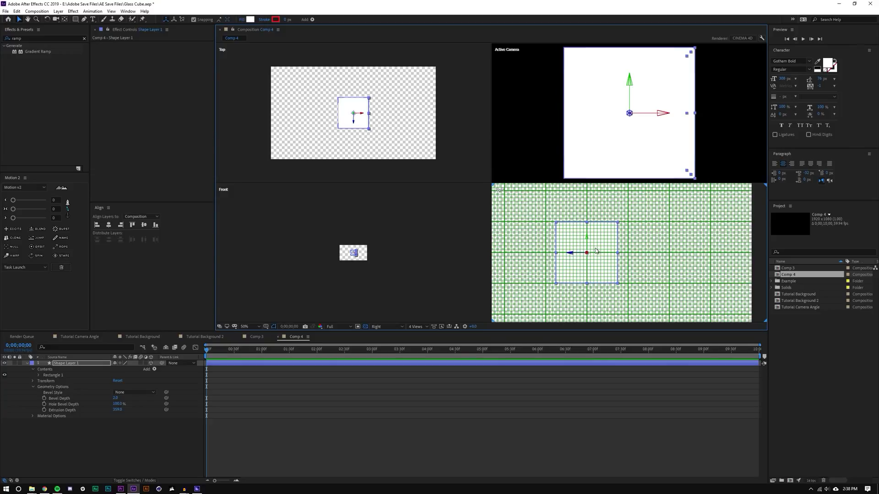
# Step: Switch the composition back to 1 View through the Active Camera
pyautogui.click(416, 327)
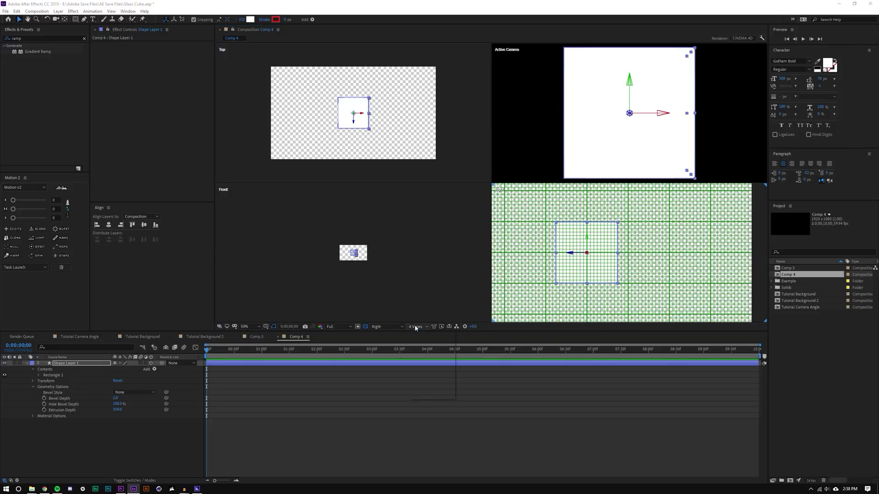
pyautogui.click(420, 344)
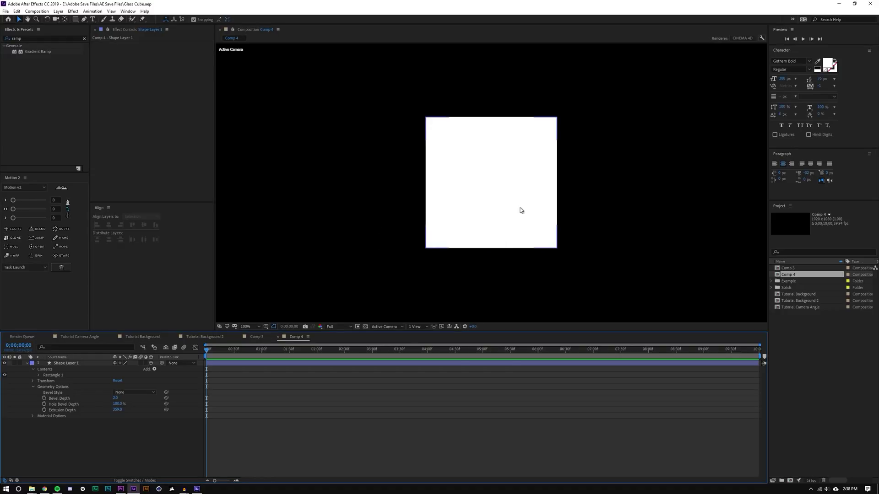
pyautogui.press(',')
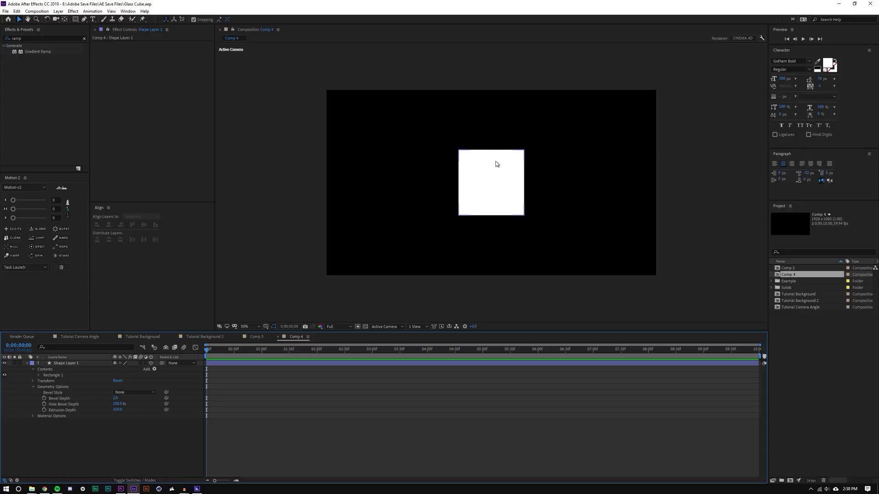
pyautogui.press('.')
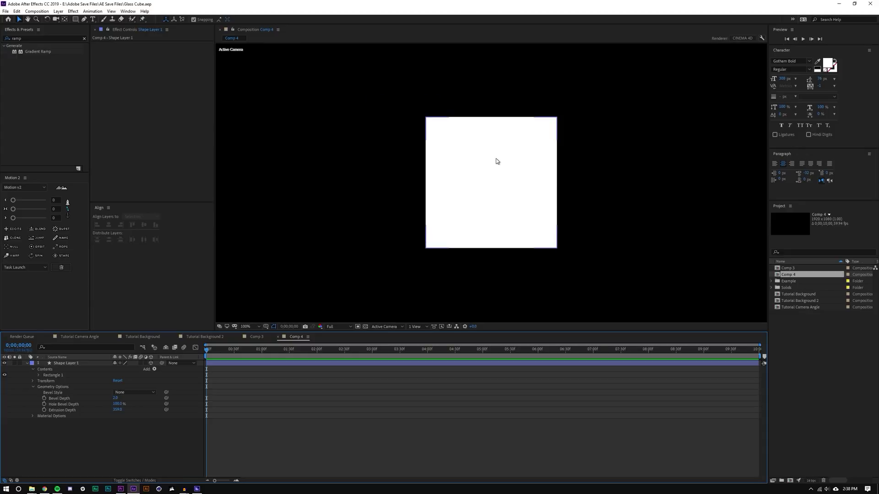
# Step: Reveal the cube layer's rotation properties and set X, Y and Z Rotation keyframes at the first frame
pyautogui.click(67, 364)
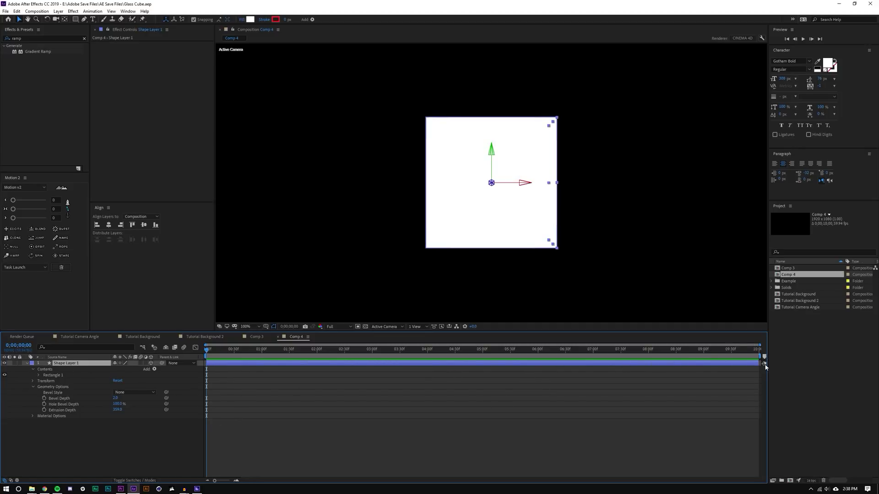
pyautogui.click(258, 336)
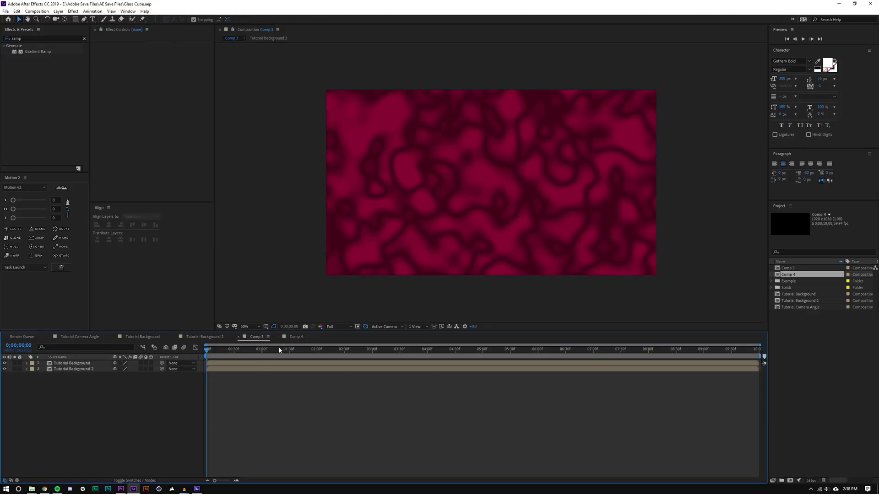
pyautogui.click(296, 337)
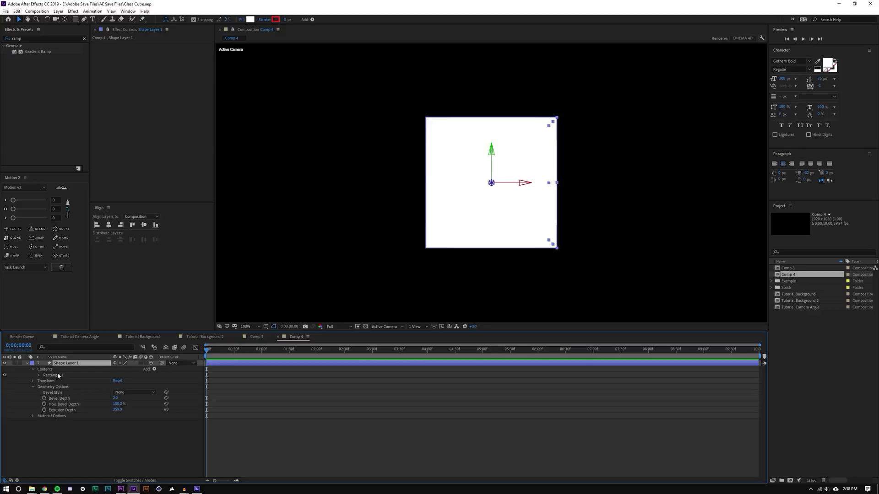
pyautogui.press('r')
pyautogui.moveTo(44, 375); pyautogui.dragTo(44, 388)
pyautogui.click(364, 397)
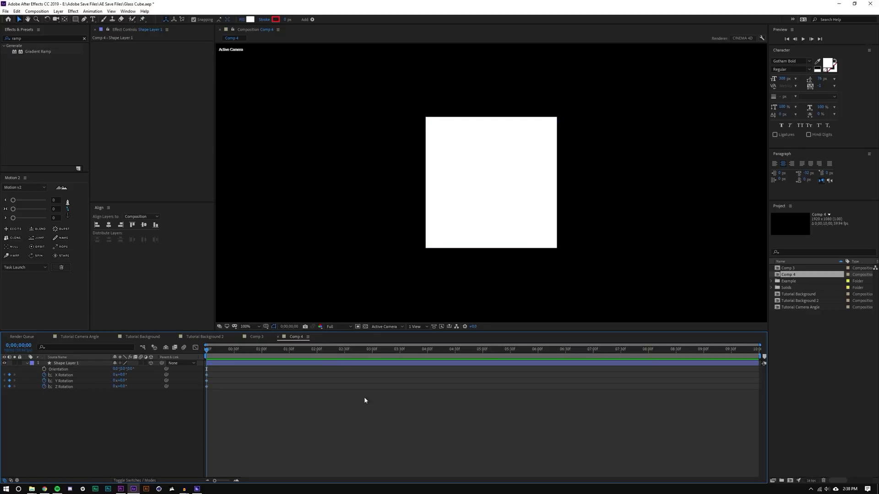
# Step: At 0;00;09;59, keyframe X Rotation and Y Rotation to one full turn each and Z Rotation to 180°
pyautogui.moveTo(302, 351); pyautogui.dragTo(777, 359)
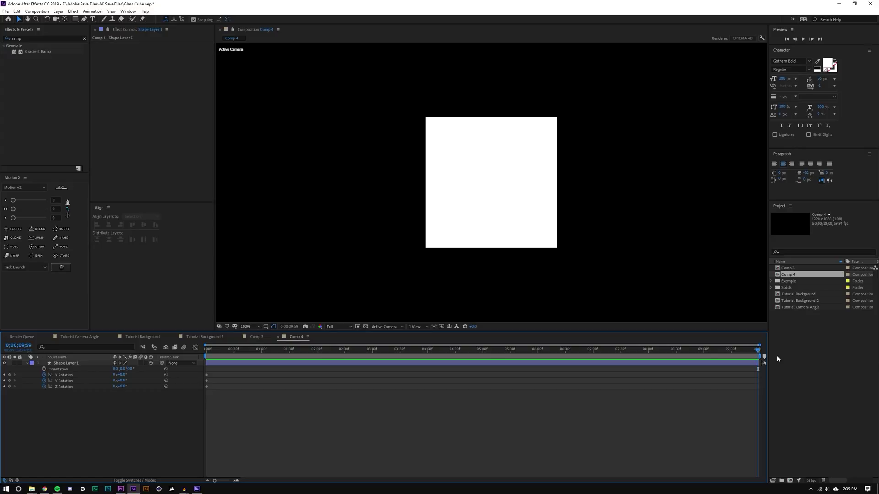
pyautogui.click(114, 375)
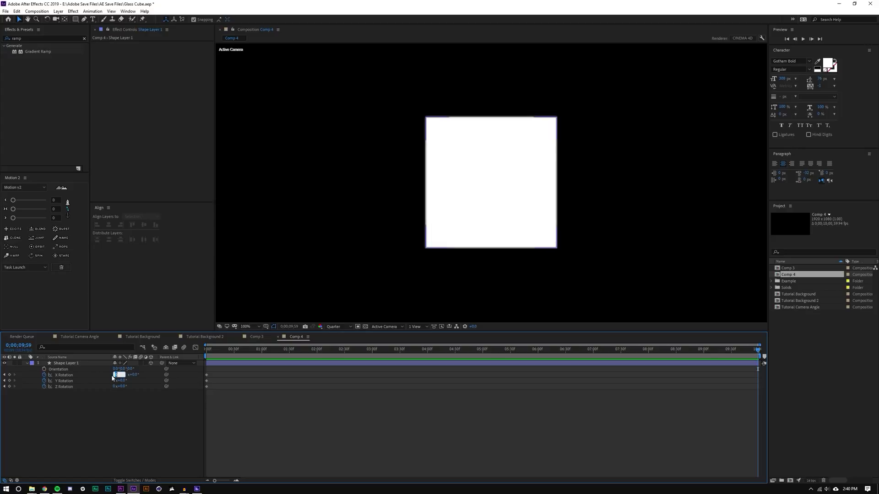
pyautogui.write('1')
pyautogui.press('Tab')
pyautogui.write('1')
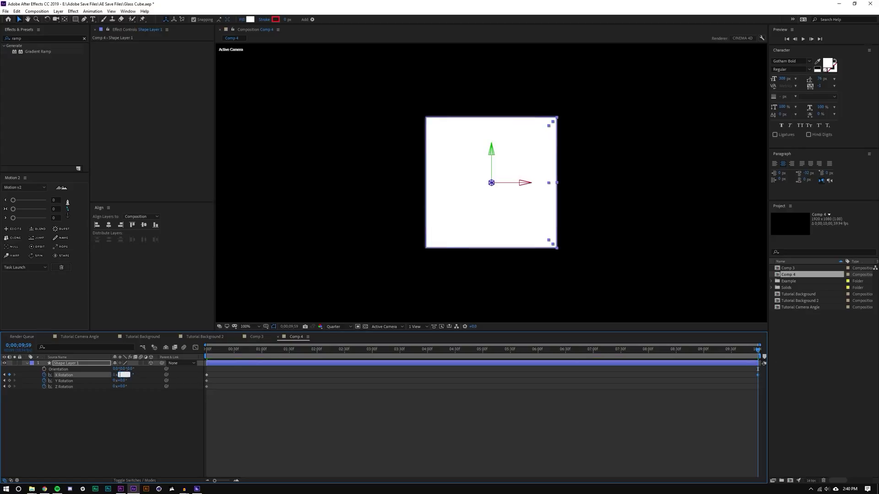
pyautogui.press('Tab')
pyautogui.write('1')
pyautogui.press('Tab')
pyautogui.press('Tab')
pyautogui.press('Tab')
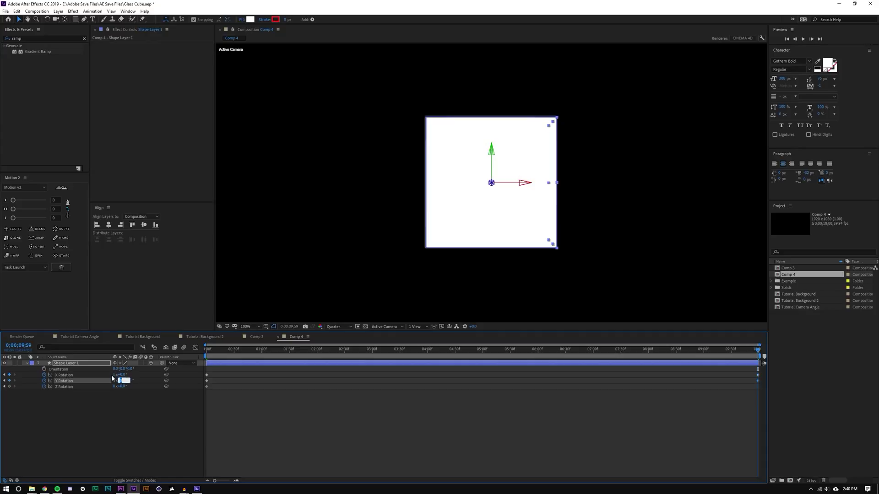
pyautogui.write('180')
pyautogui.press('Return')
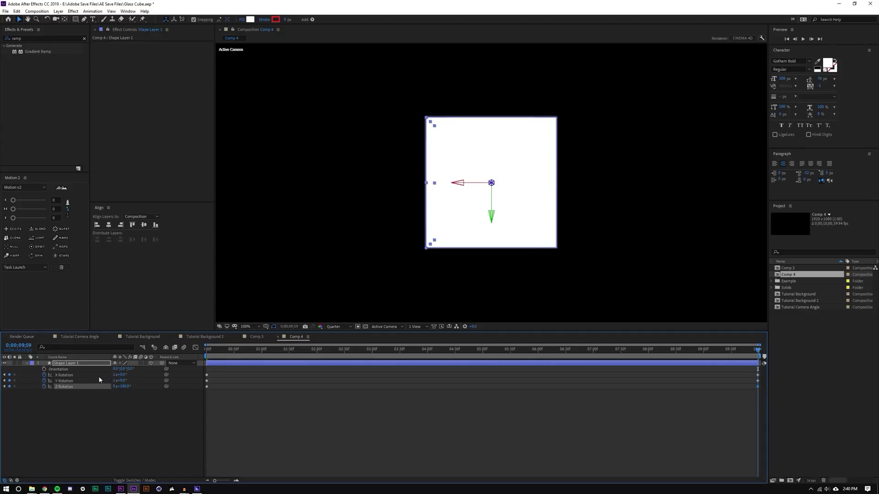
pyautogui.click(265, 411)
# Step: Scrub through and play back the cube's rotation animation, stopping at 0;00;02;06
pyautogui.moveTo(228, 351); pyautogui.dragTo(739, 321)
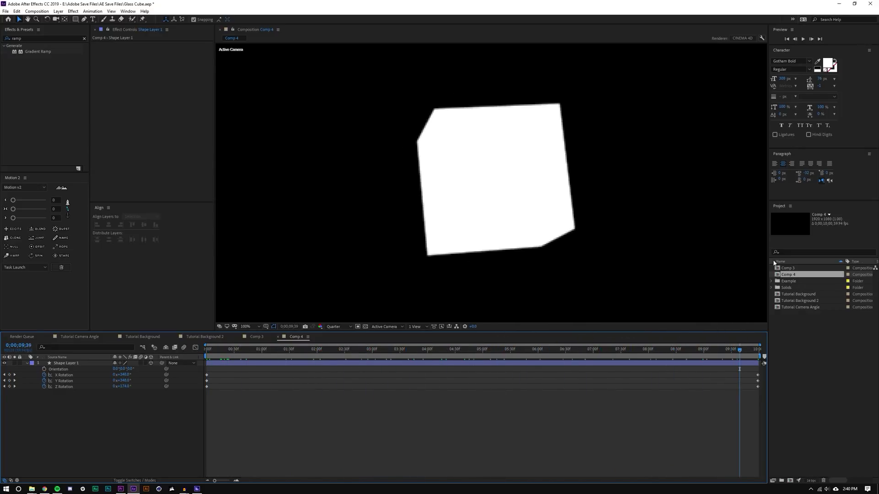
pyautogui.click(803, 39)
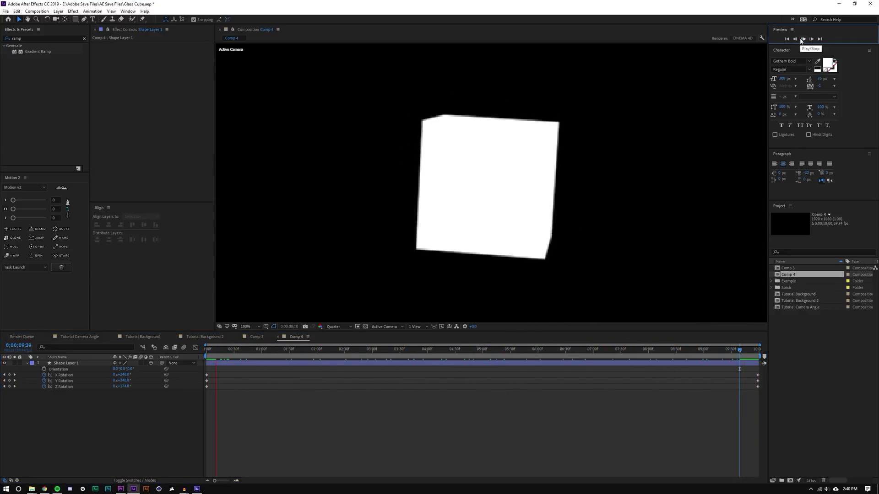
pyautogui.moveTo(228, 350); pyautogui.dragTo(732, 330)
pyautogui.click(804, 40)
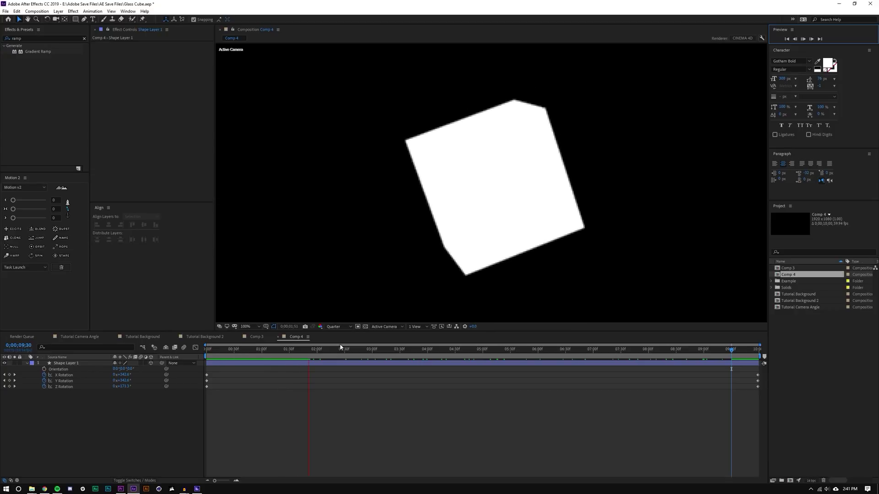
pyautogui.scroll(-2, 447, 248)
pyautogui.click(323, 349)
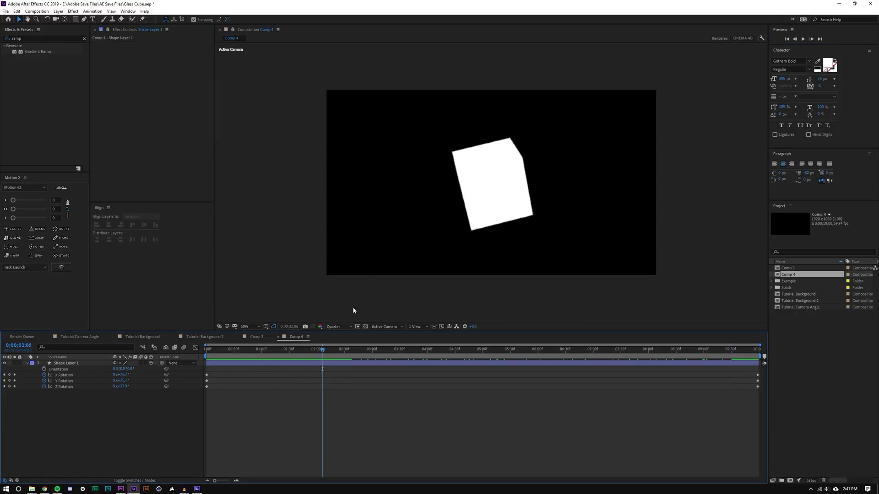
# Step: Move to 0;00;03;45 and add a white Parallel light with 100% intensity to the composition
pyautogui.scroll(1, 480, 173)
pyautogui.moveTo(329, 352); pyautogui.dragTo(414, 353)
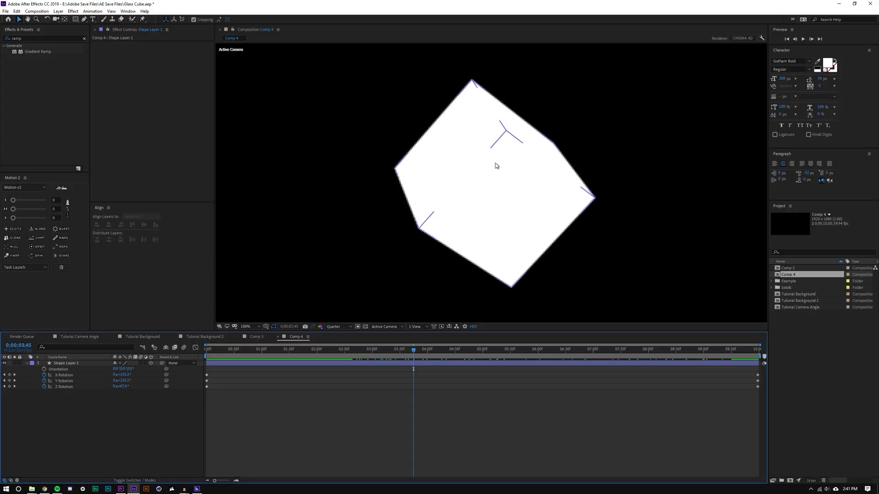
pyautogui.click(406, 366)
pyautogui.click(58, 11)
pyautogui.moveTo(92, 19)
pyautogui.click(177, 34)
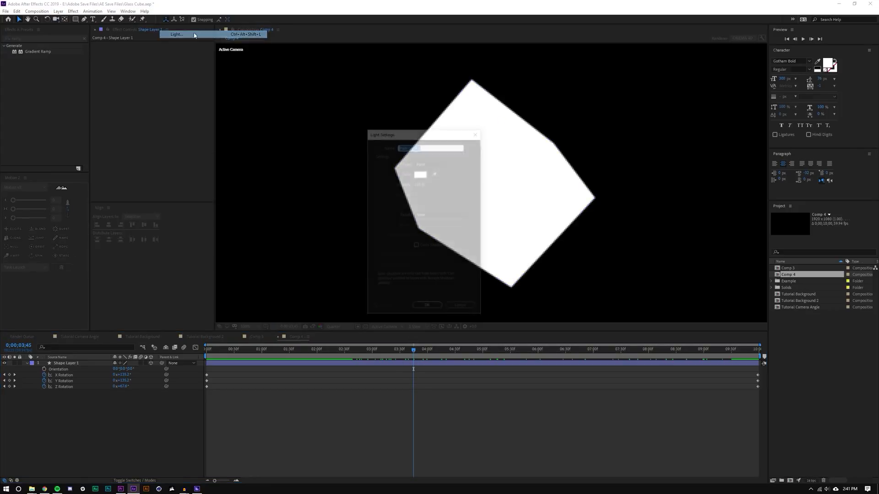
pyautogui.click(429, 164)
pyautogui.click(425, 170)
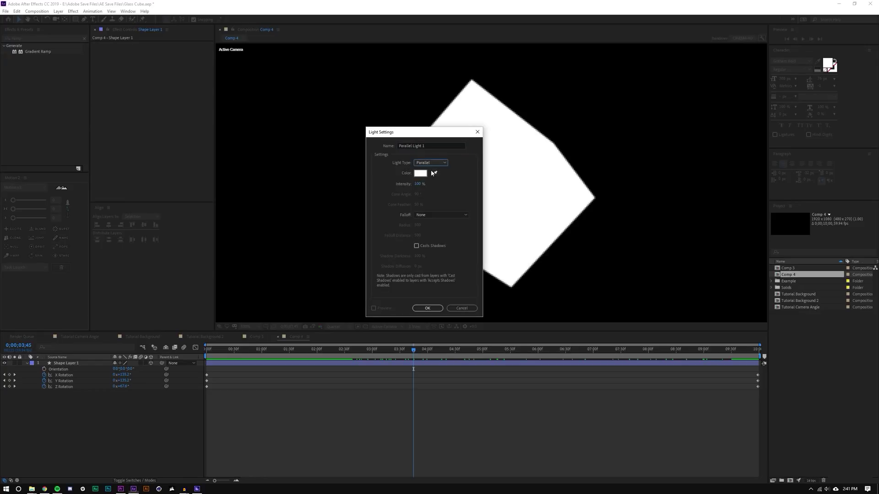
pyautogui.click(427, 308)
# Step: Move the parallel light up and to the right, outside the composition frame
pyautogui.press(',')
pyautogui.press(',')
pyautogui.press(',')
pyautogui.press(',')
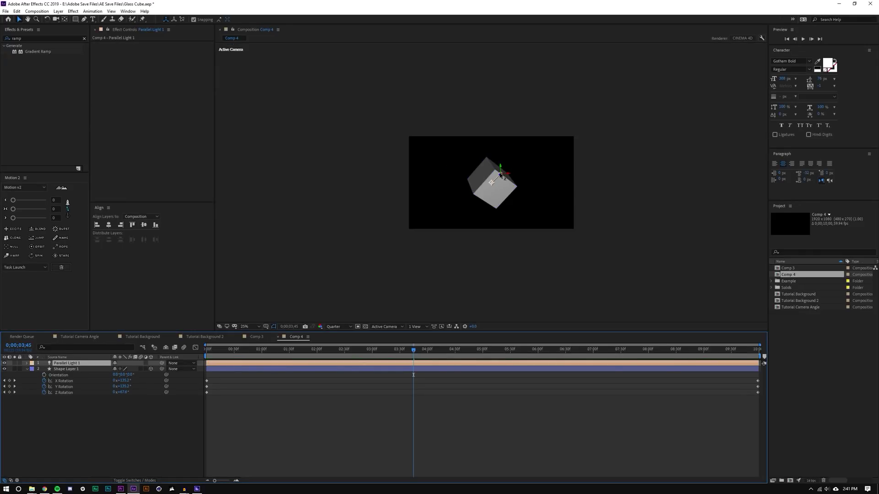
pyautogui.moveTo(697, 25); pyautogui.dragTo(645, 92)
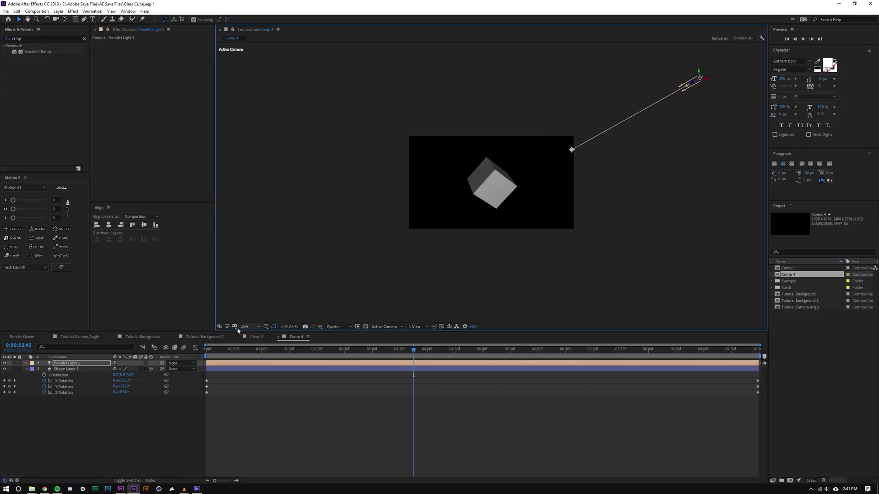
# Step: Duplicate the parallel light and move the copy to the opposite side, below and left of the composition frame
pyautogui.hotkey('ctrl', 'd')
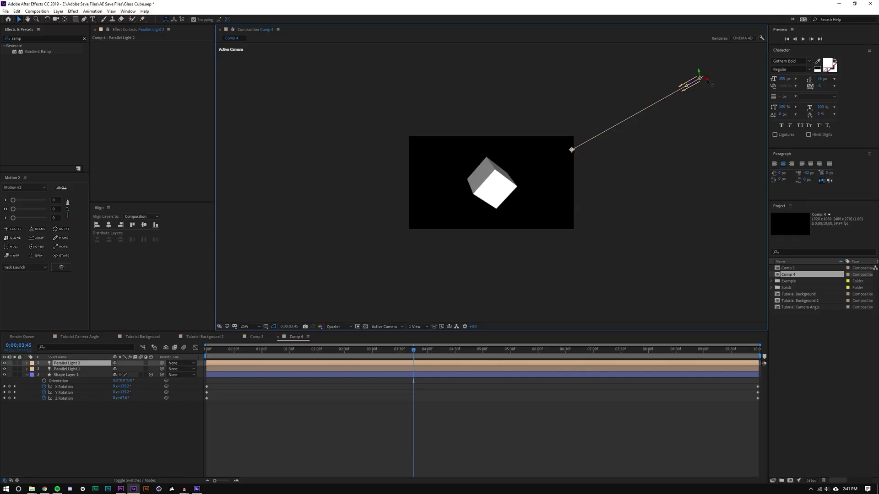
pyautogui.moveTo(707, 81); pyautogui.dragTo(634, 81)
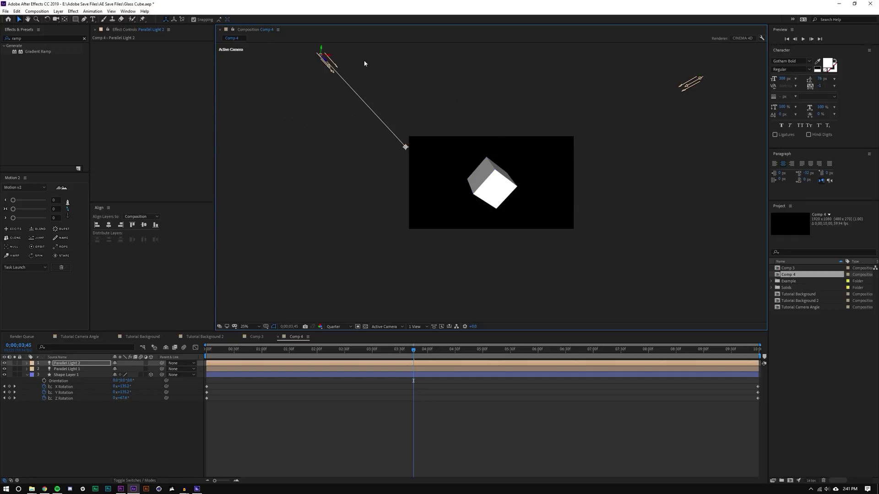
pyautogui.moveTo(321, 49); pyautogui.dragTo(333, 86)
pyautogui.moveTo(403, 235); pyautogui.dragTo(496, 190)
# Step: Examine the shading on the cube's faces up close and scrub back to 0;00;02;31
pyautogui.click(502, 405)
pyautogui.scroll(2, 521, 158)
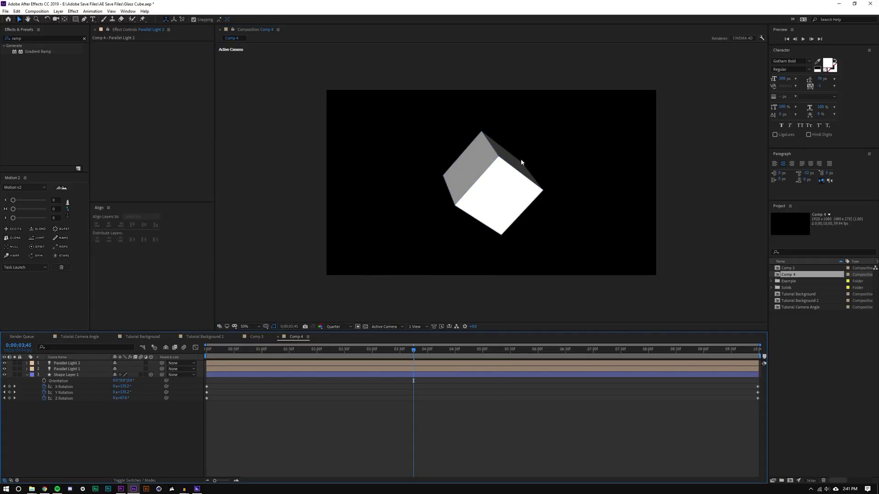
pyautogui.moveTo(500, 159); pyautogui.dragTo(493, 166)
pyautogui.press('/')
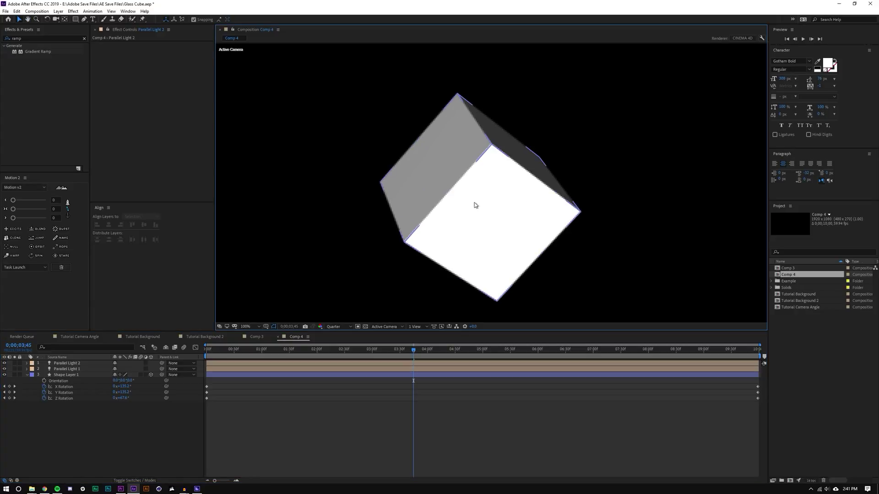
pyautogui.moveTo(330, 354)
pyautogui.mouseDown()
pyautogui.moveTo(234, 351)
pyautogui.moveTo(272, 344)
pyautogui.moveTo(263, 358)
pyautogui.moveTo(307, 345)
pyautogui.moveTo(365, 347)
pyautogui.moveTo(345, 347)
pyautogui.mouseUp()
pyautogui.click(438, 208)
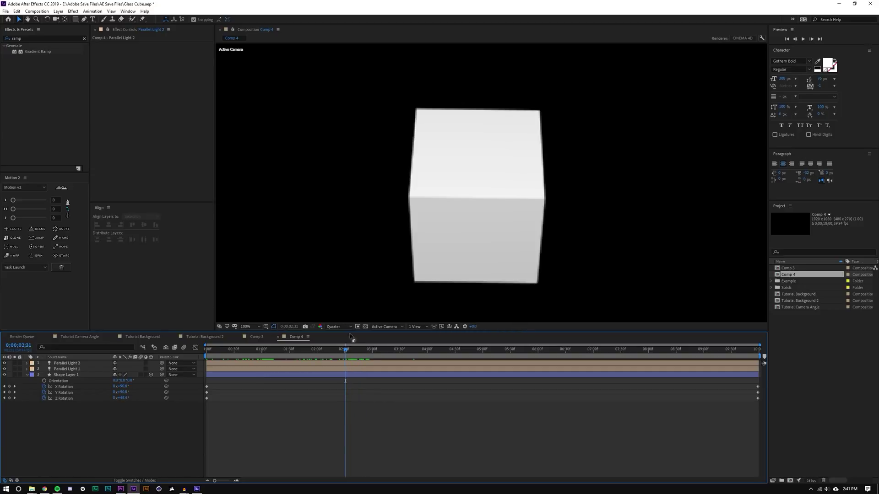
# Step: Move the second parallel light from the lower left to just below the composition frame
pyautogui.scroll(-6, 441, 181)
pyautogui.scroll(4, 441, 181)
pyautogui.scroll(-2, 327, 252)
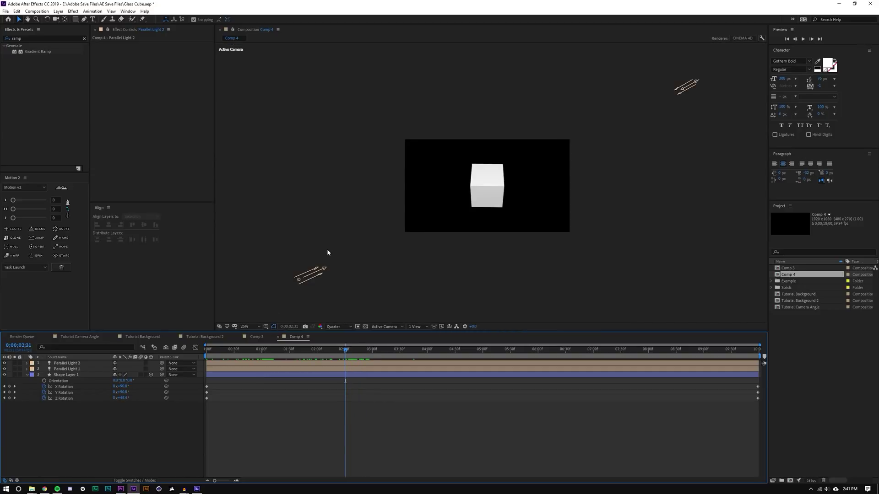
pyautogui.click(299, 282)
pyautogui.moveTo(299, 283); pyautogui.dragTo(480, 289)
# Step: Scrub and play back the animation to check the cube's lighting, ending at the first frame
pyautogui.moveTo(351, 350); pyautogui.dragTo(303, 335)
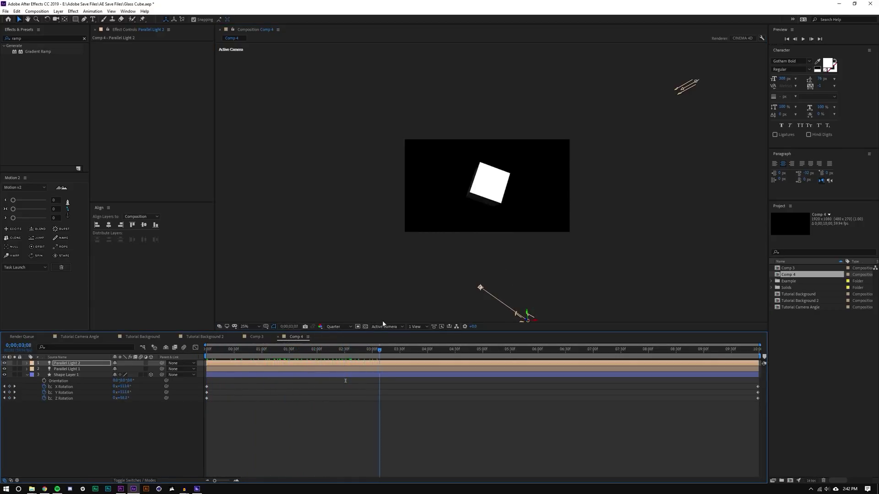
pyautogui.press('space')
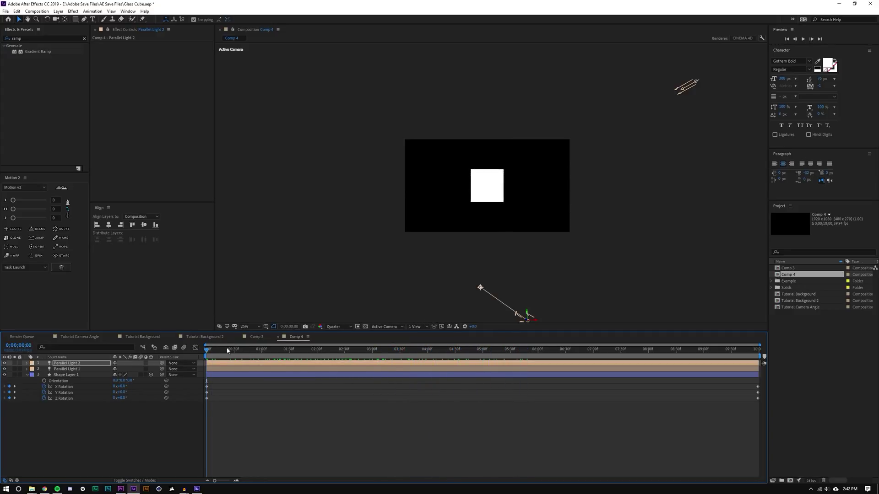
pyautogui.press('space')
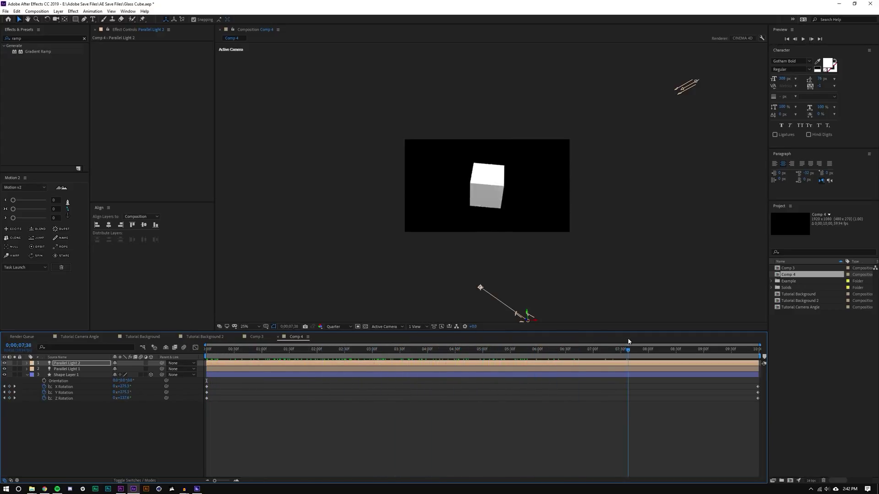
pyautogui.press('space')
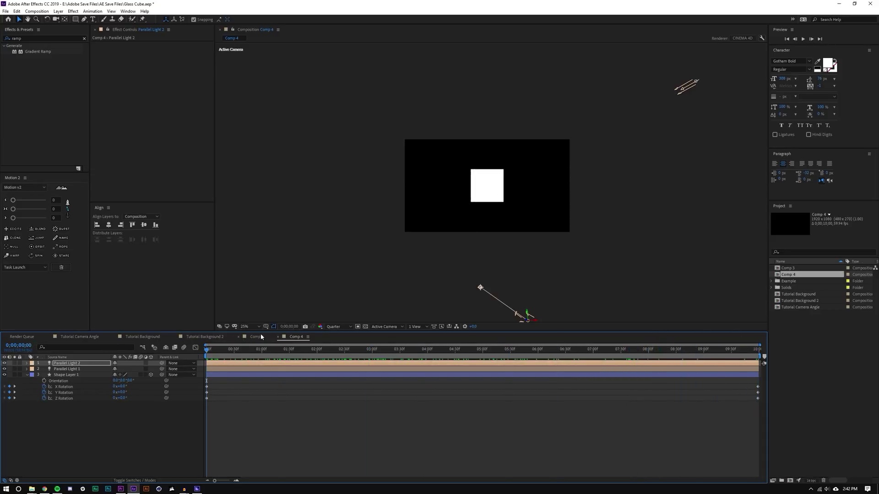
# Step: Rename the Comp 4 composition as Cube Comp Tutorial in its composition settings
pyautogui.click(262, 337)
pyautogui.click(295, 337)
pyautogui.click(37, 11)
pyautogui.click(43, 29)
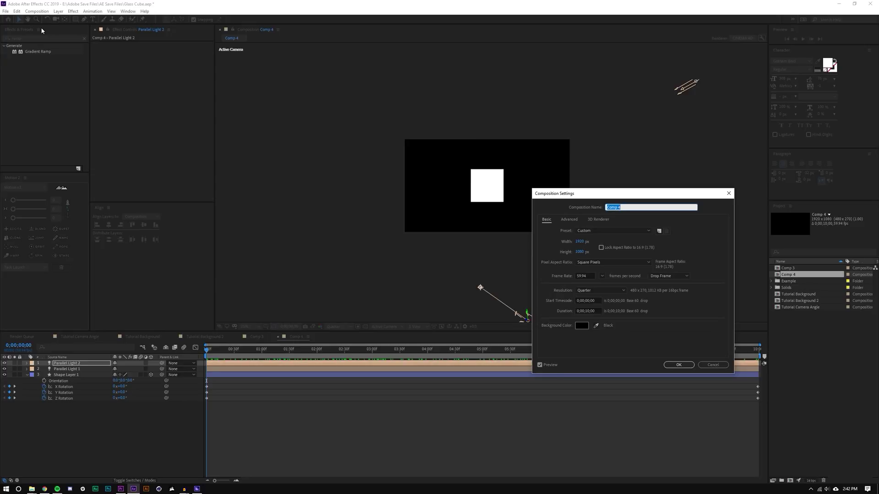
pyautogui.write('Cube Comp Tutorial')
pyautogui.press('Return')
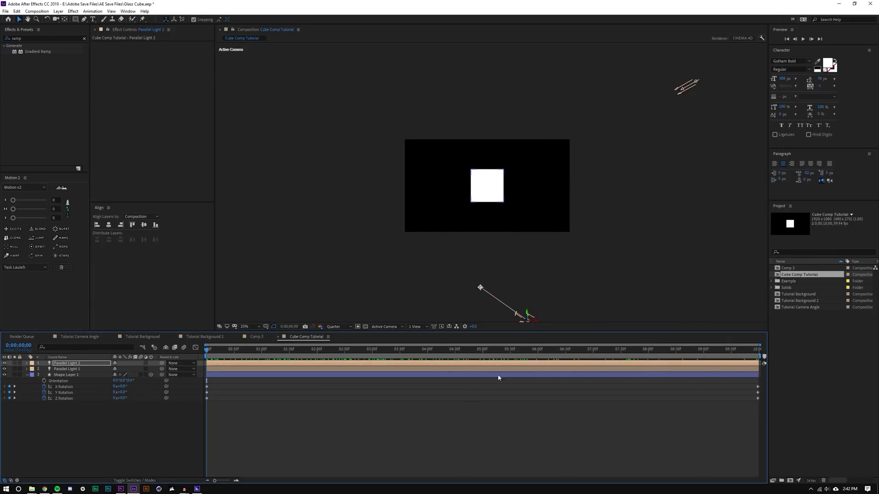
# Step: Rename Comp 3 as Tutorial and place Cube Comp Tutorial in it above both background layers
pyautogui.click(568, 413)
pyautogui.click(264, 340)
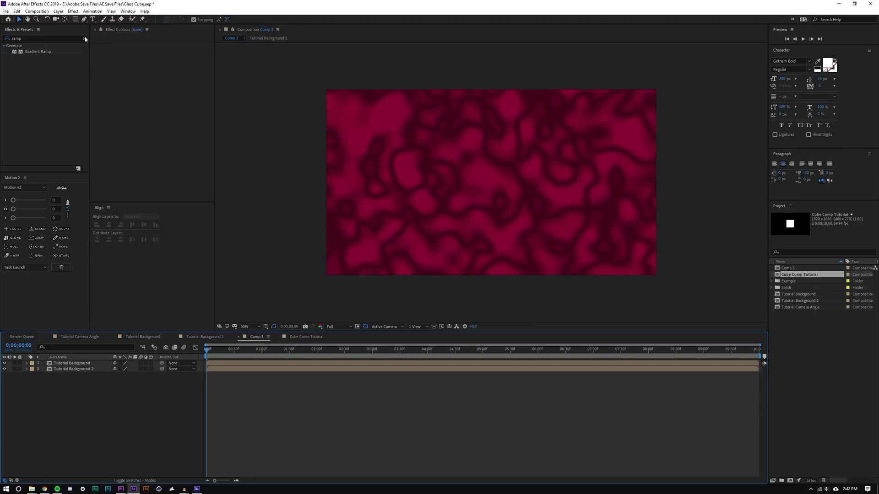
pyautogui.click(27, 12)
pyautogui.click(30, 26)
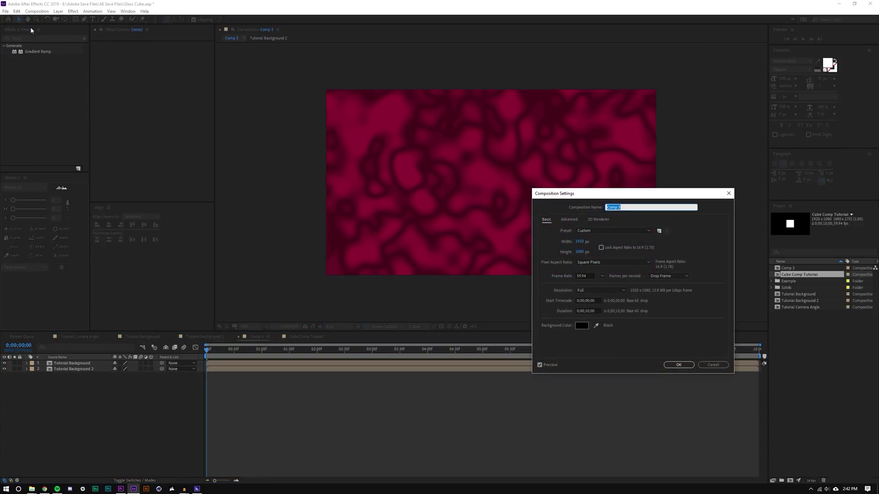
pyautogui.write('Tutorial')
pyautogui.press('Return')
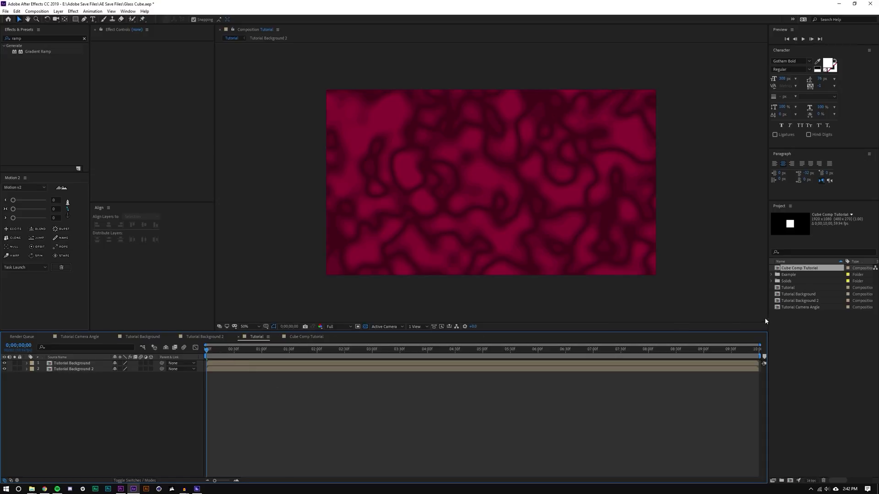
pyautogui.moveTo(798, 268); pyautogui.dragTo(492, 185)
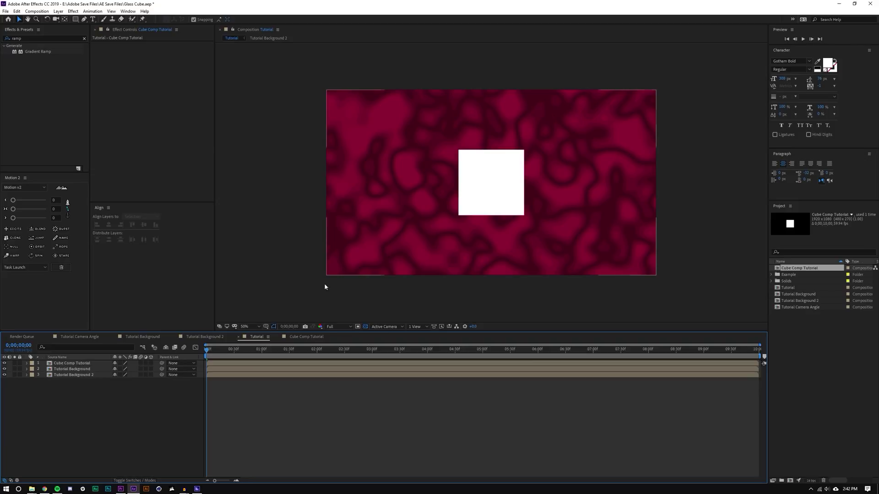
# Step: Scale Shape Layer 1 down uniformly in Cube Comp Tutorial and return to the Tutorial composition
pyautogui.click(297, 337)
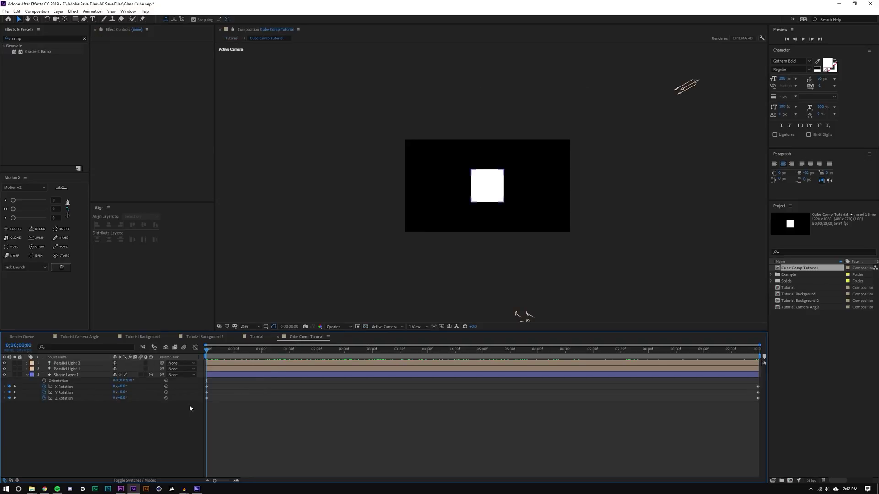
pyautogui.click(74, 375)
pyautogui.press('s')
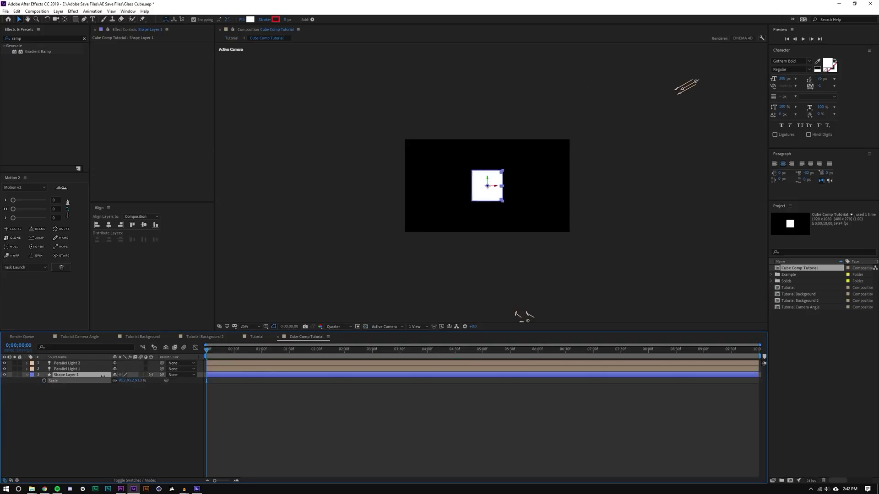
pyautogui.click(256, 337)
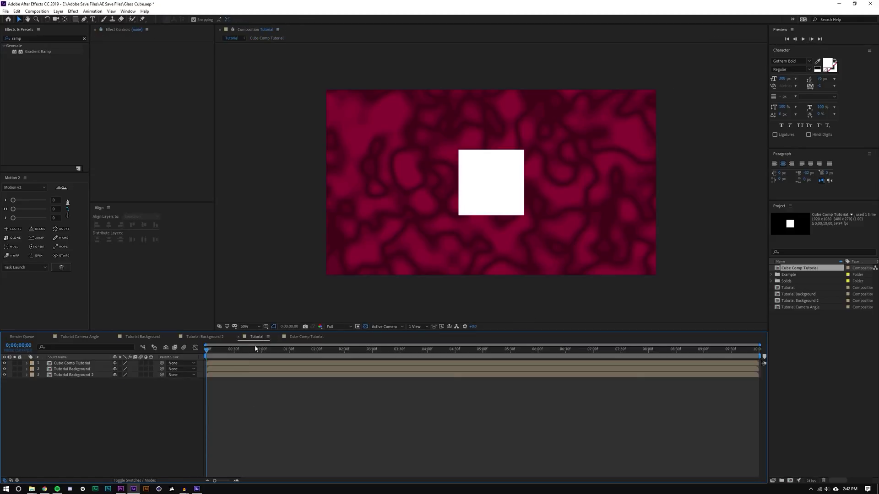
# Step: Preview the smaller cube over the background and zoom in on it at 0;00;03;24
pyautogui.press('space')
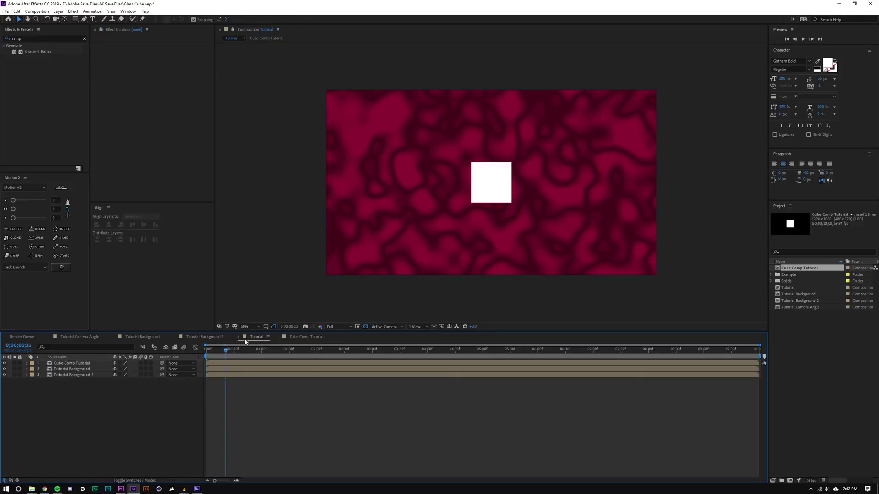
pyautogui.moveTo(246, 341); pyautogui.dragTo(395, 344)
pyautogui.press('.')
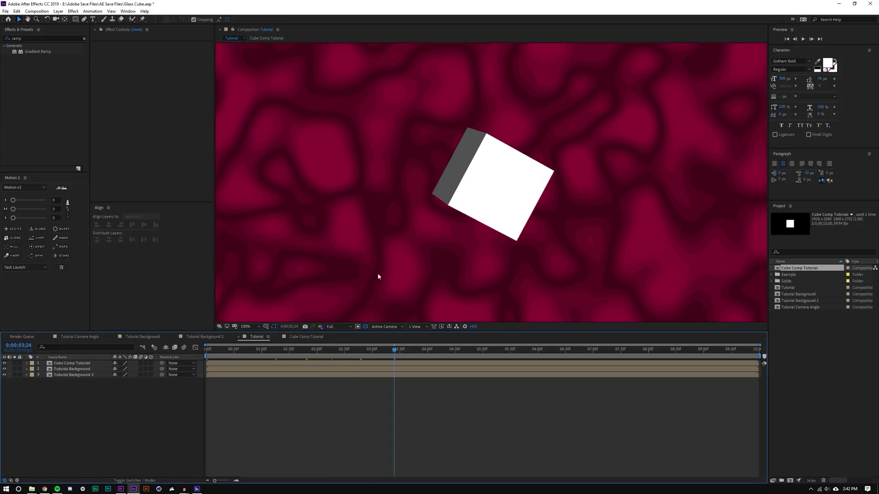
# Step: Show the mode and track matte columns, rename the Tutorial Background 2 layer as Background White, and toggle Tutorial Background's visibility to preview it
pyautogui.click(70, 369)
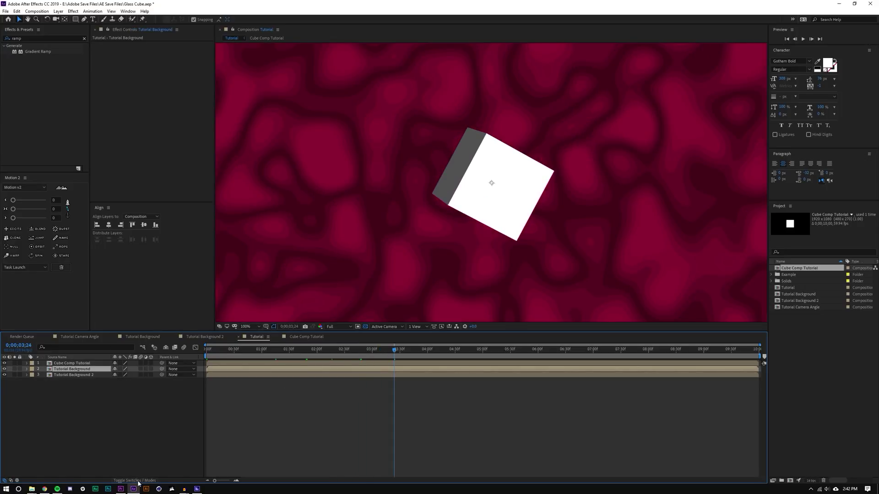
pyautogui.rightClick(79, 376)
pyautogui.click(87, 371)
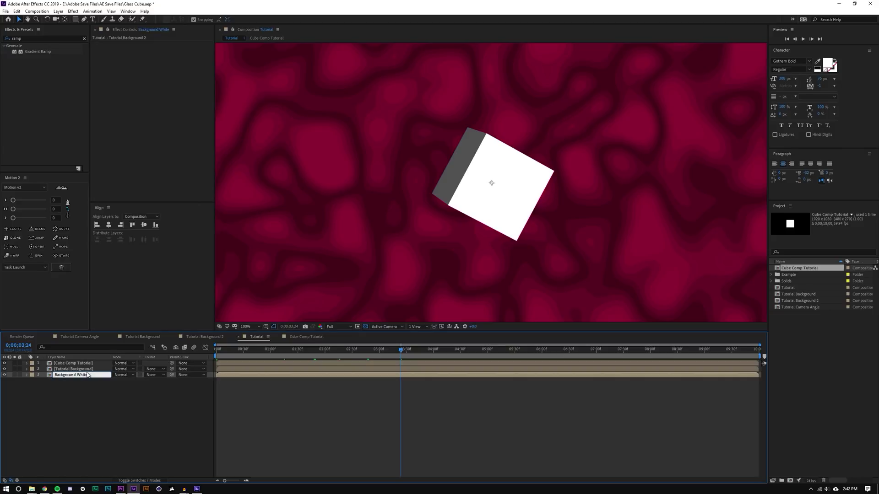
pyautogui.press('Return')
pyautogui.click(42, 382)
pyautogui.click(6, 369)
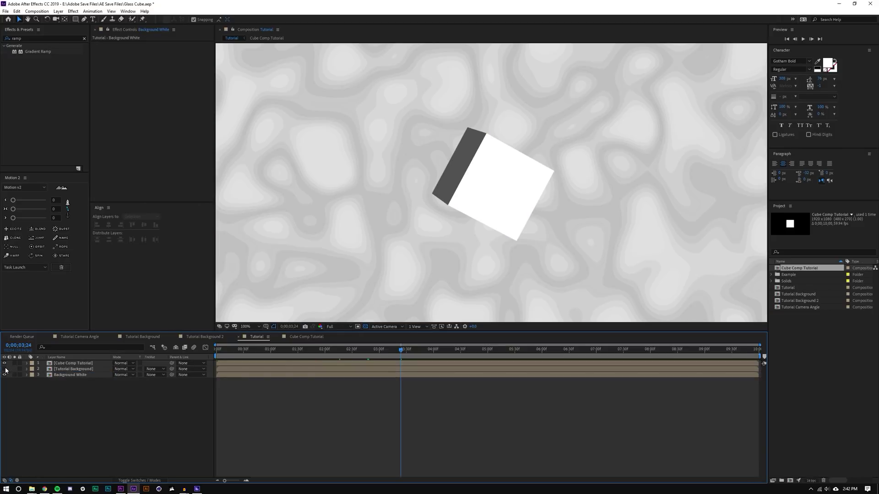
pyautogui.click(5, 369)
# Step: Set Tutorial Background's track matte to Alpha, using the Cube Comp Tutorial layer above it
pyautogui.click(71, 370)
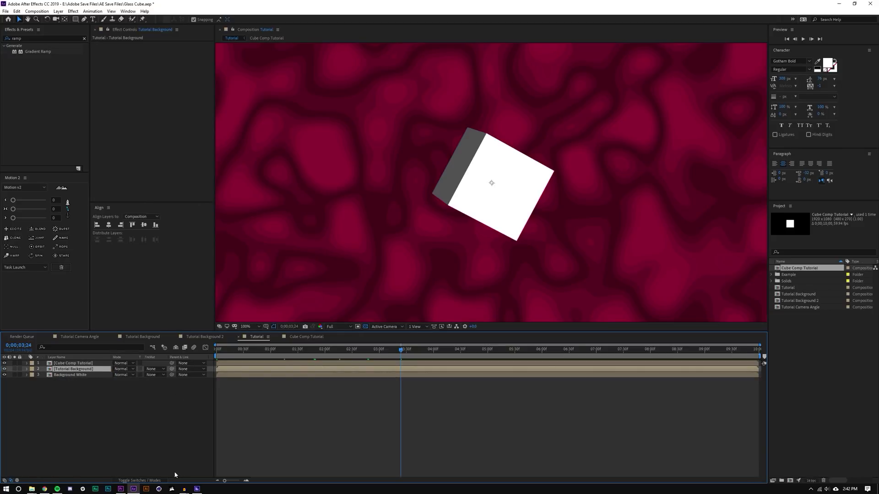
pyautogui.click(154, 370)
pyautogui.click(159, 387)
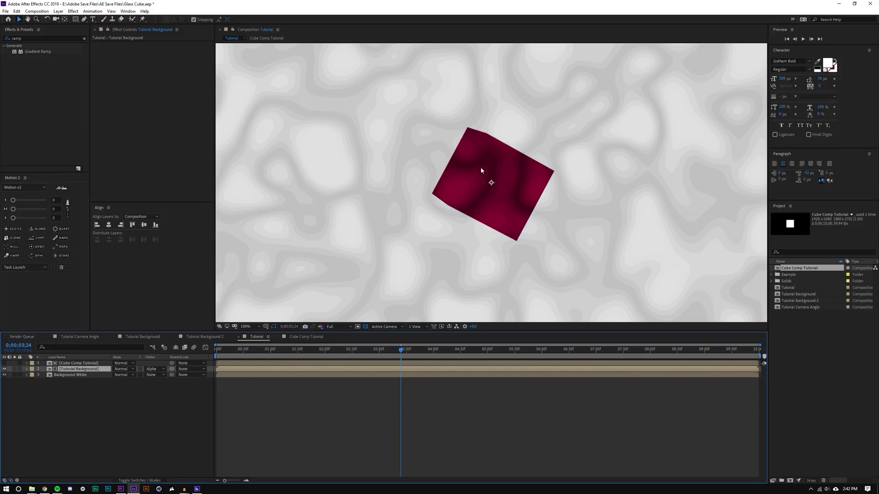
# Step: Scrub to 0;00;03;50 and inspect the background matted inside the cube
pyautogui.moveTo(374, 348); pyautogui.dragTo(422, 347)
pyautogui.press(',')
pyautogui.press(',')
pyautogui.press('.')
pyautogui.press('.')
# Step: Search the effects for "displa" and apply Displacement Map to the Tutorial Background layer
pyautogui.click(45, 38)
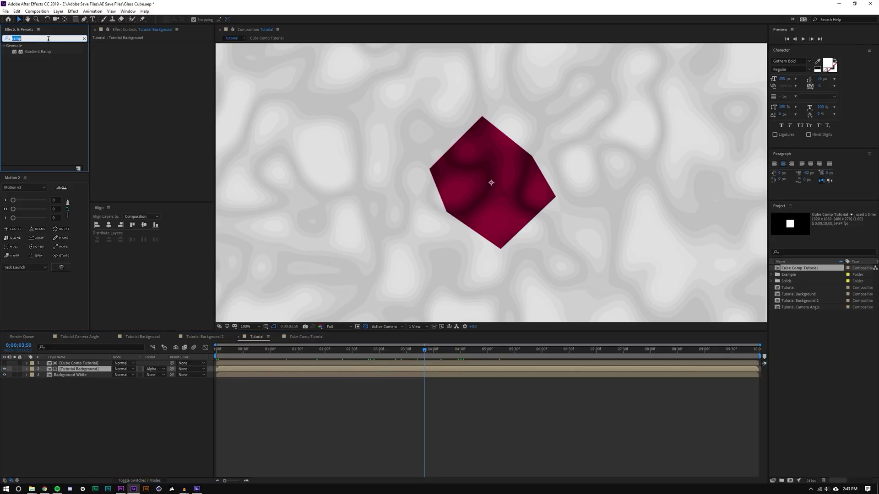
pyautogui.write('displa')
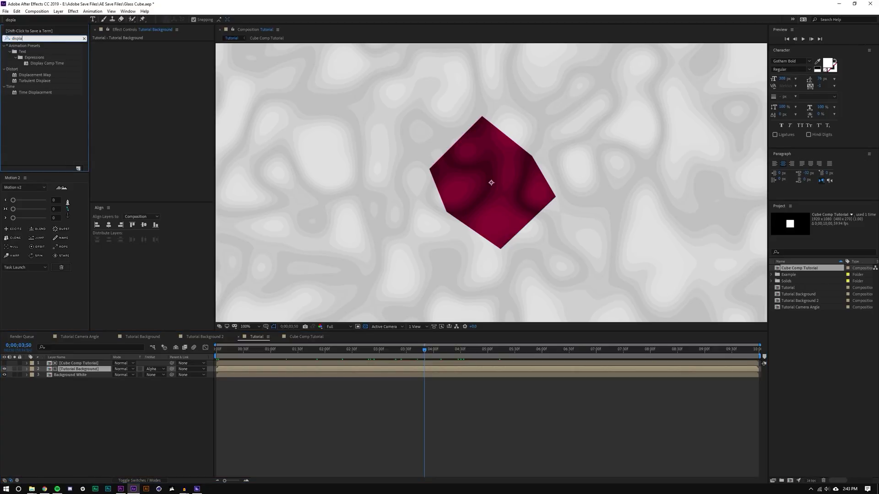
pyautogui.click(44, 149)
pyautogui.moveTo(34, 77); pyautogui.dragTo(80, 370)
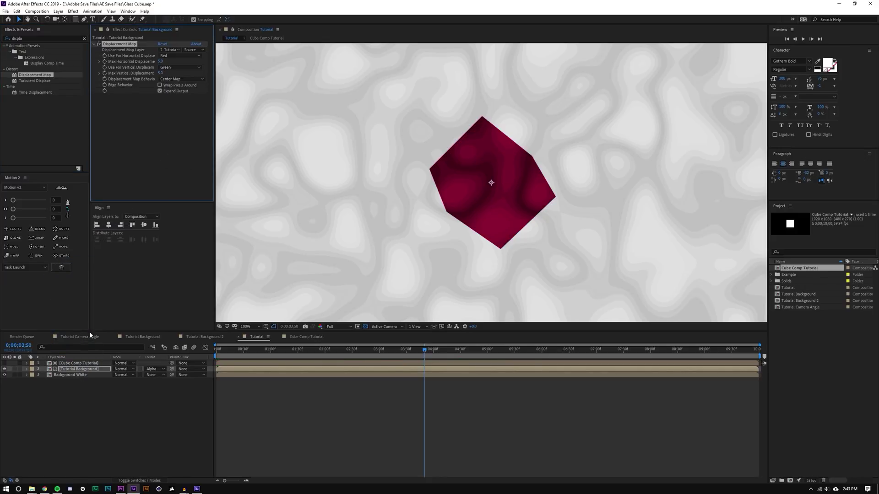
# Step: Set the Displacement Map's layer to Cube Comp Tutorial and use Luminance for horizontal and vertical displacement, keeping Center Map behavior
pyautogui.click(171, 51)
pyautogui.click(188, 62)
pyautogui.click(174, 55)
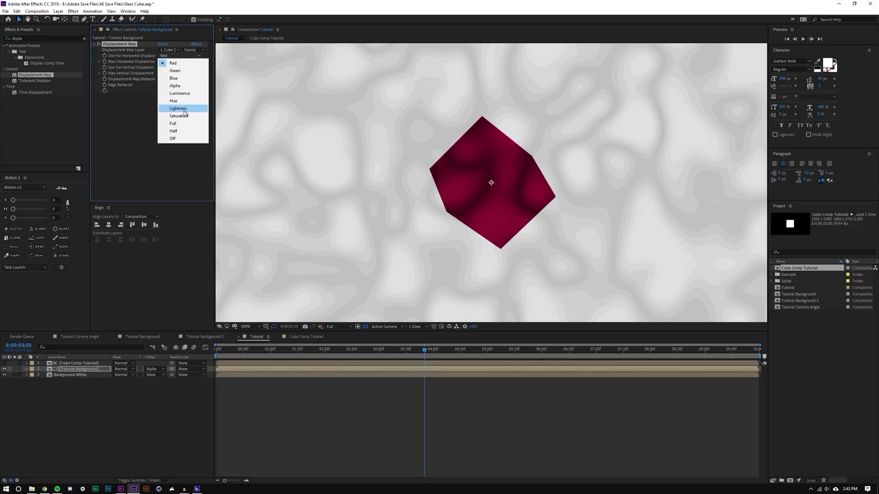
pyautogui.click(185, 94)
pyautogui.click(176, 68)
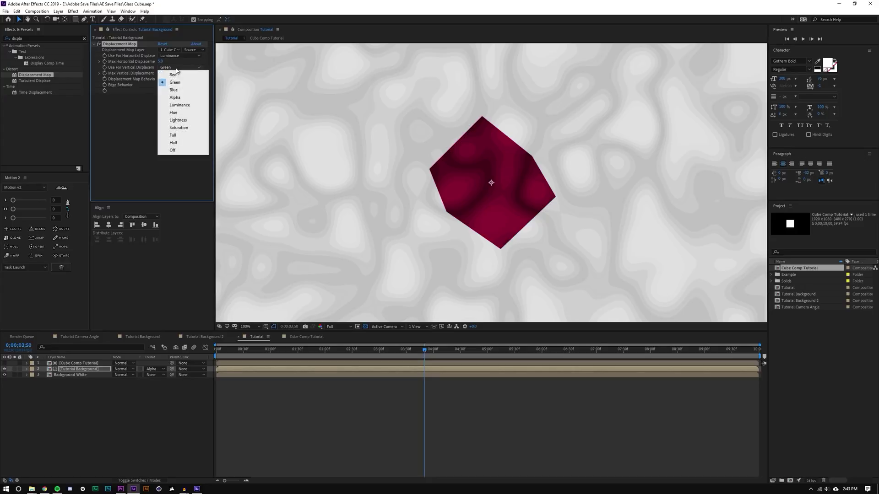
pyautogui.click(181, 105)
pyautogui.click(180, 79)
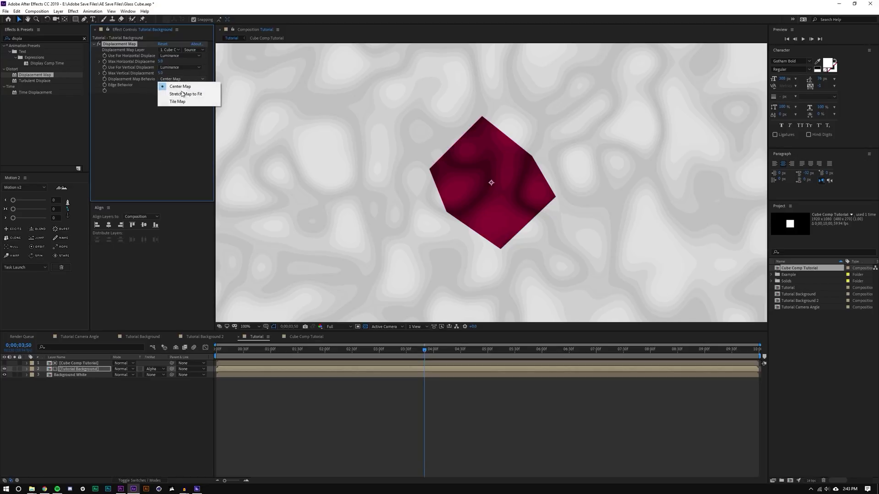
pyautogui.click(169, 133)
# Step: Raise the maximum horizontal and vertical displacement and play back the distortion inside the cube
pyautogui.moveTo(160, 61); pyautogui.dragTo(189, 70)
pyautogui.click(350, 414)
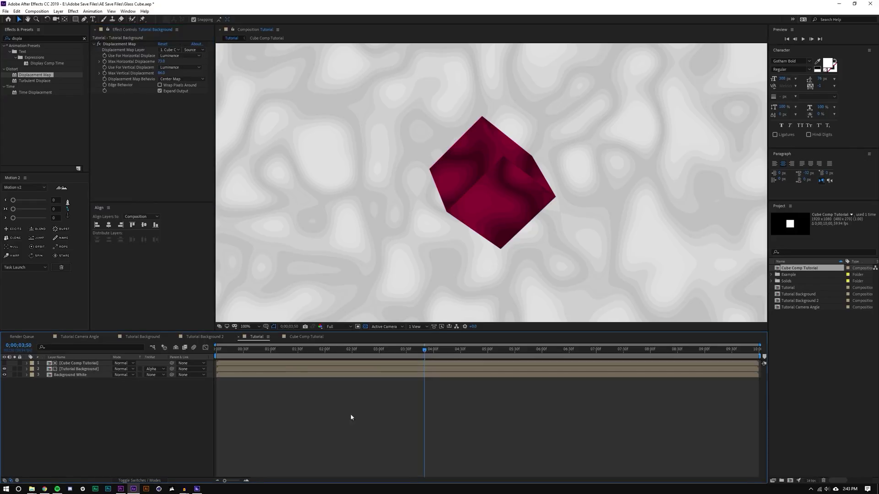
pyautogui.press('space')
pyautogui.press('space')
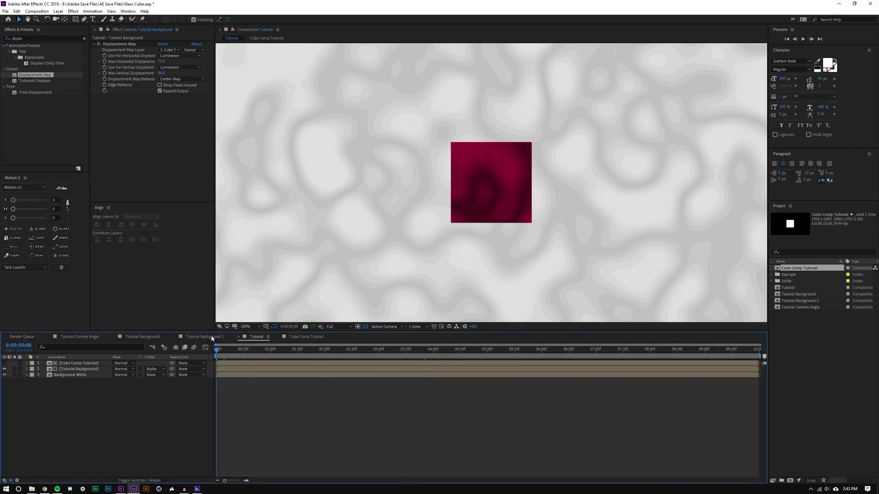
# Step: Try another maximum horizontal displacement value and undo the change
pyautogui.hotkey('ctrl', 's')
pyautogui.moveTo(162, 62)
pyautogui.mouseDown()
pyautogui.moveTo(171, 61)
pyautogui.moveTo(164, 61)
pyautogui.mouseUp()
pyautogui.press('F2')
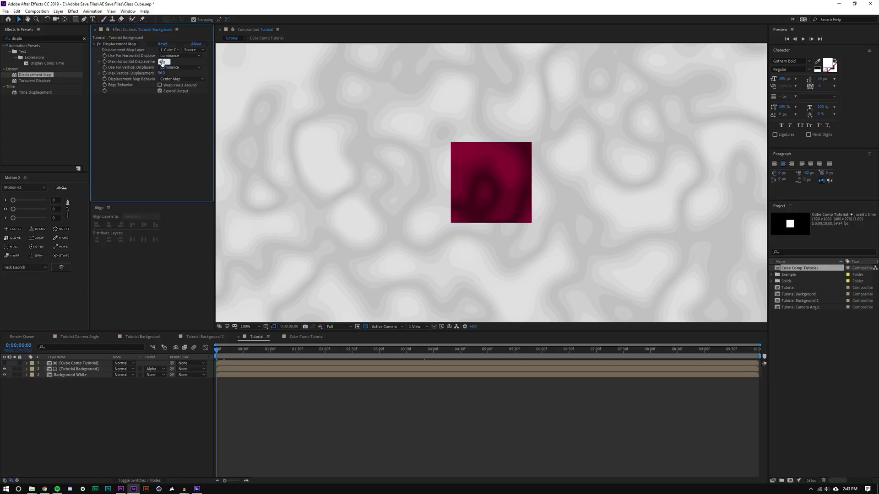
pyautogui.press('Return')
pyautogui.hotkey('ctrl', 'z')
# Step: Preview the displaced, rotating cube from the start of the Tutorial composition
pyautogui.click(409, 434)
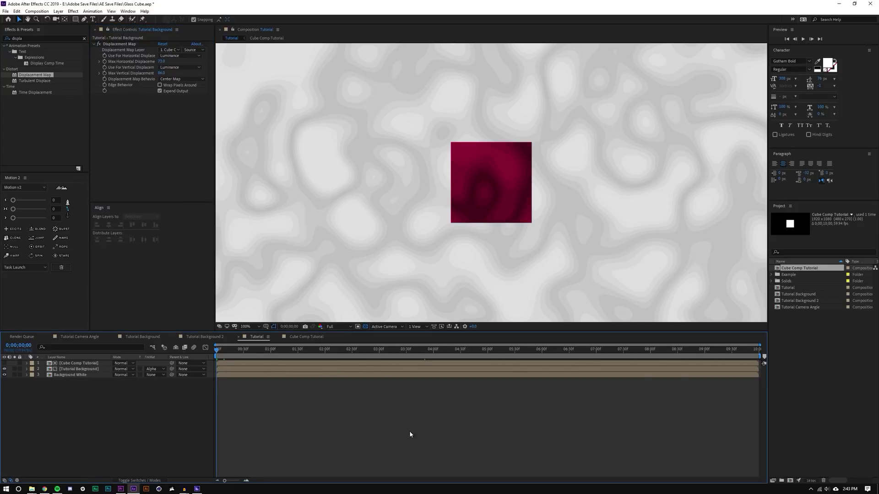
pyautogui.click(803, 39)
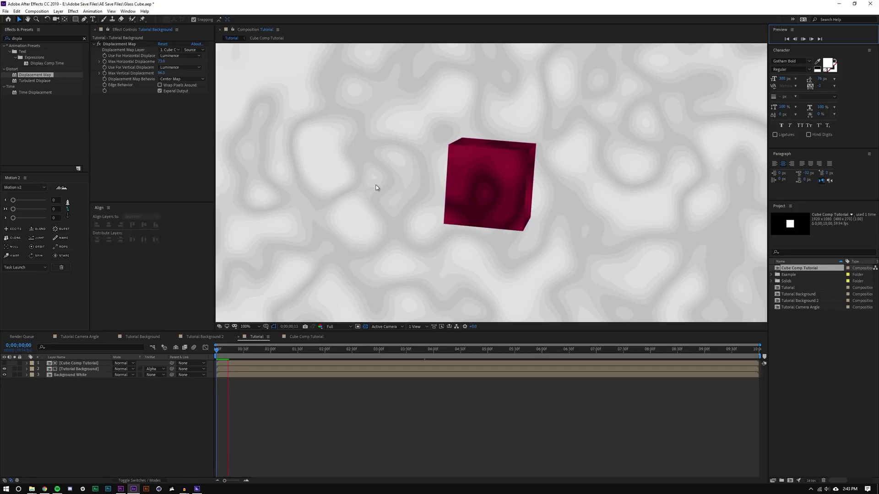
pyautogui.moveTo(220, 350)
pyautogui.mouseDown()
pyautogui.moveTo(205, 349)
pyautogui.moveTo(375, 342)
pyautogui.moveTo(215, 344)
pyautogui.mouseUp()
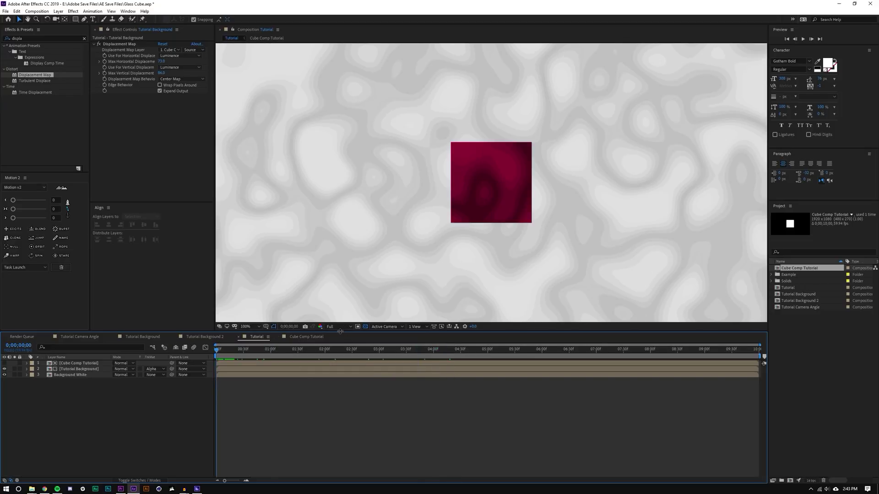
pyautogui.press('space')
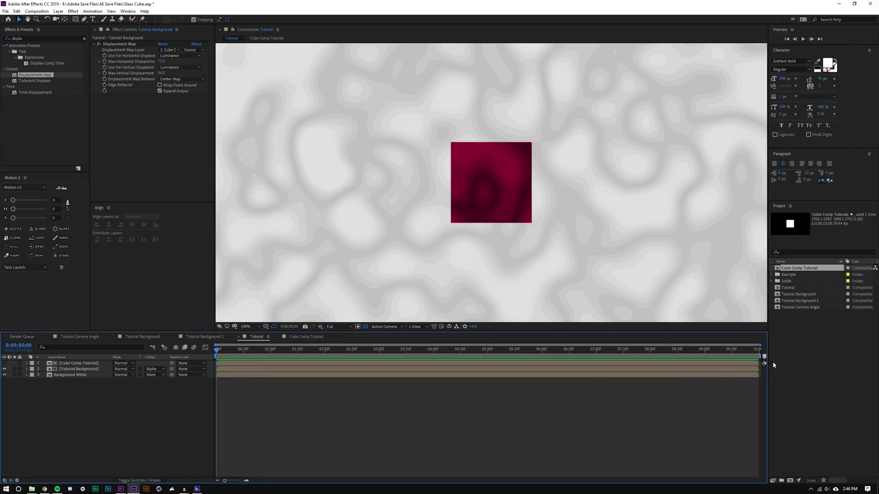
# Step: Open the Example Cube composition from the Example folder, scrub to 0;00;03;16 and inspect the Example Comp layer's displacement settings
pyautogui.click(825, 341)
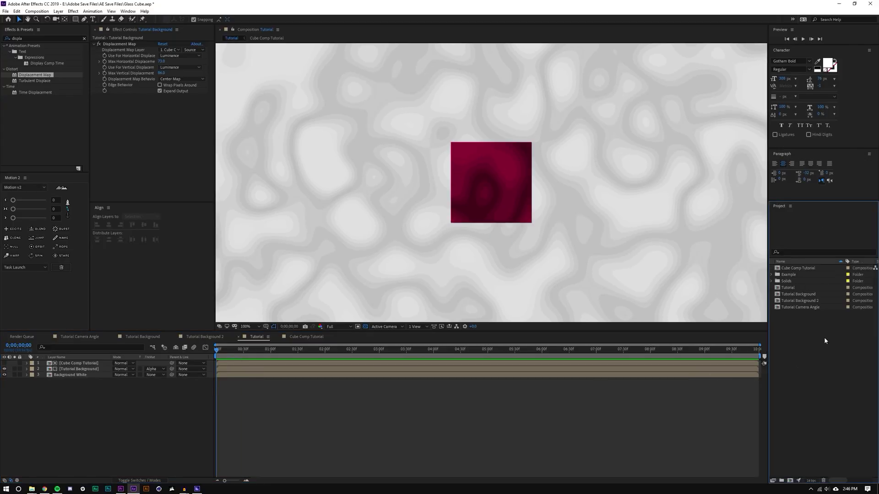
pyautogui.click(772, 275)
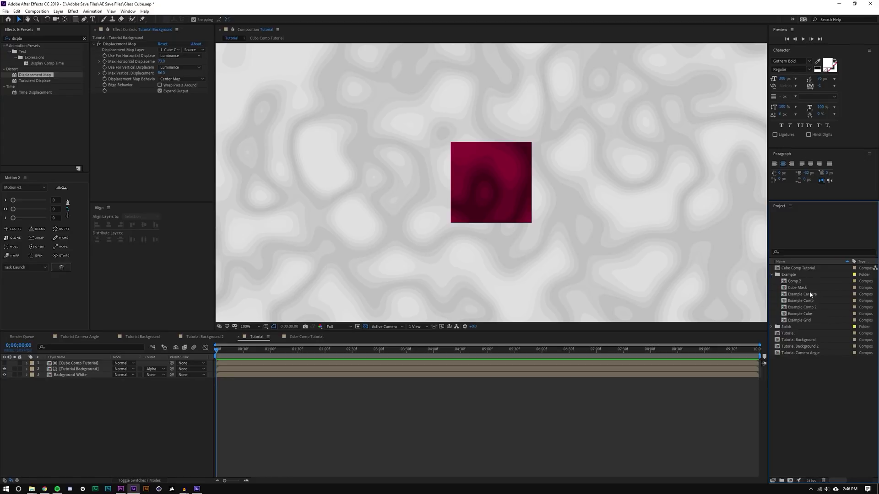
pyautogui.click(807, 300)
pyautogui.click(804, 314)
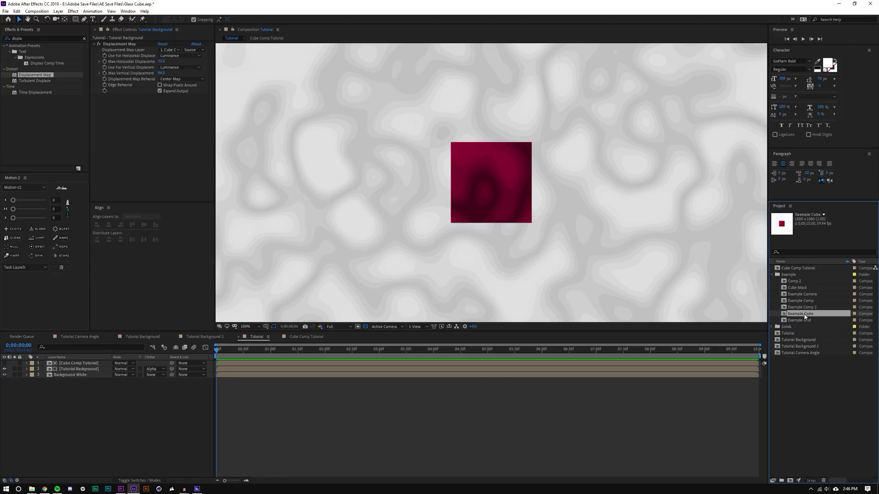
pyautogui.doubleClick(807, 315)
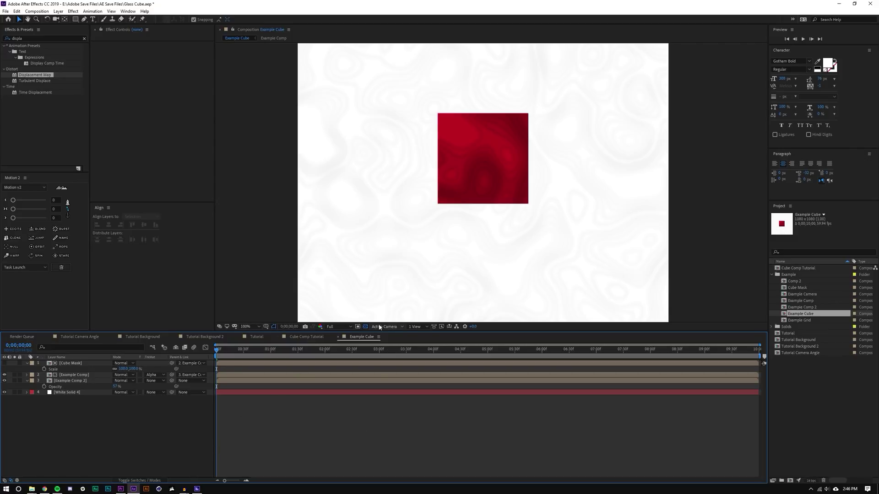
pyautogui.moveTo(301, 348); pyautogui.dragTo(394, 341)
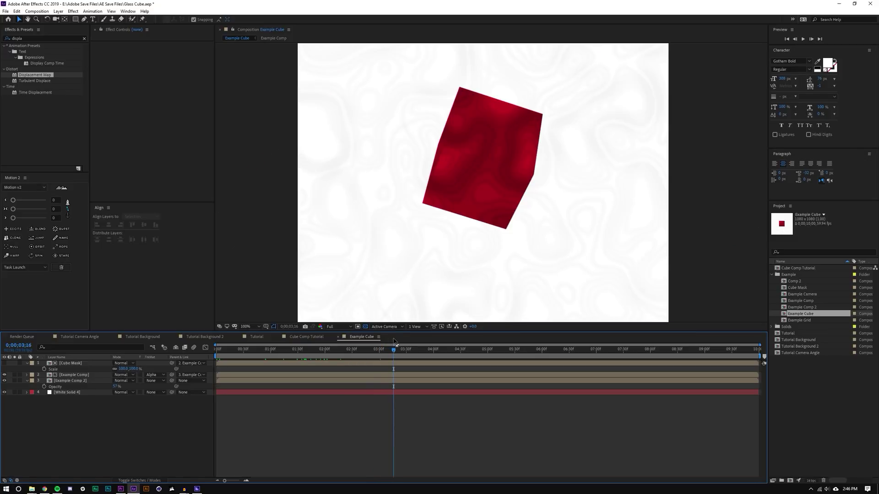
pyautogui.click(82, 363)
pyautogui.click(73, 375)
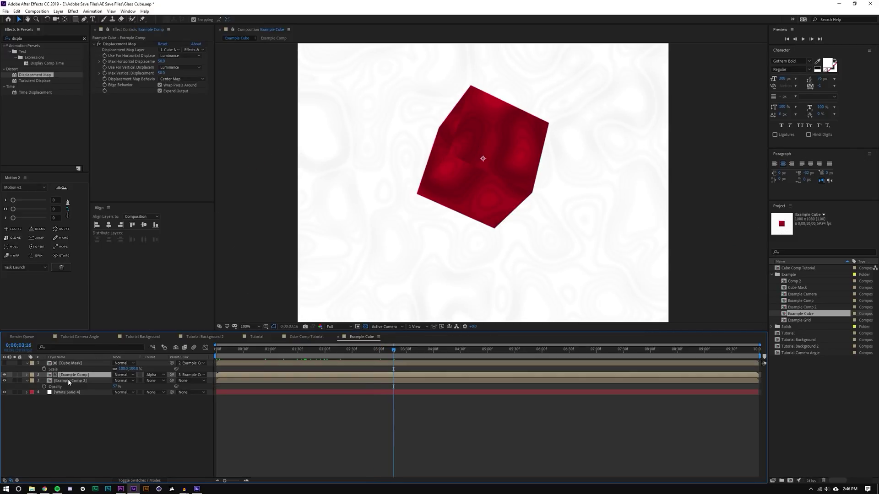
# Step: Return to the Tutorial composition and set Tutorial Background's maximum horizontal and vertical displacement to 50
pyautogui.click(306, 337)
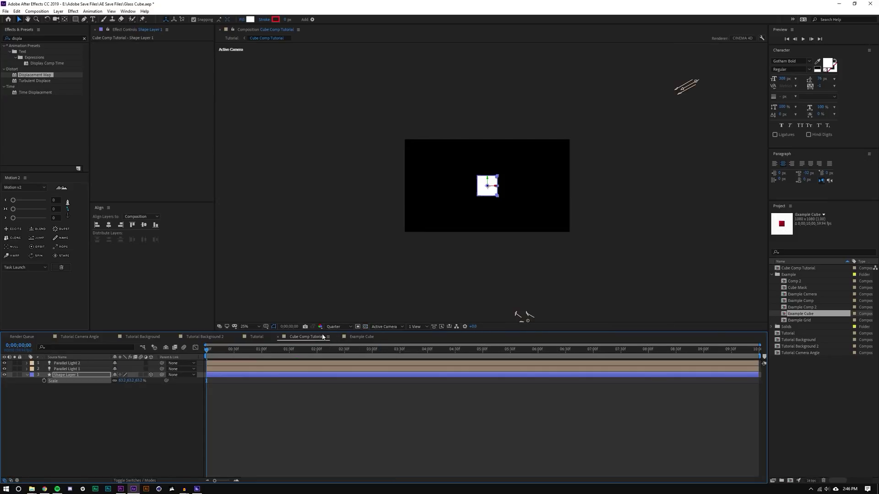
pyautogui.click(259, 337)
pyautogui.click(337, 337)
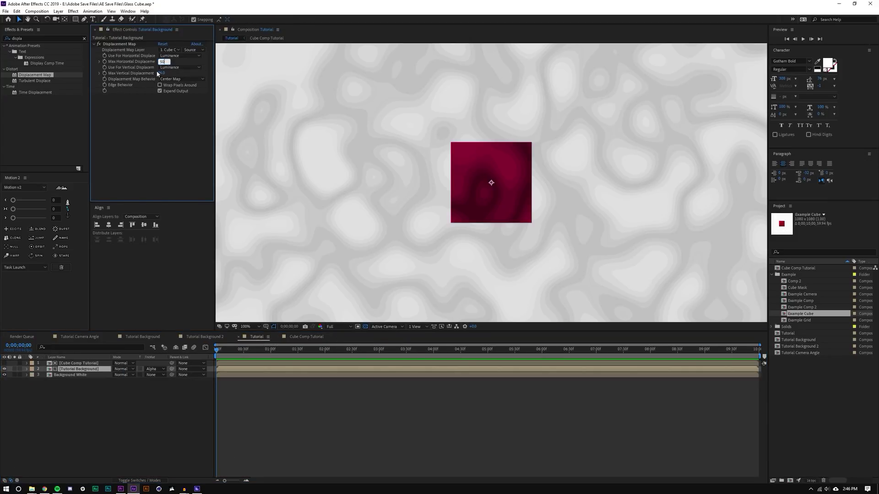
pyautogui.press('Return')
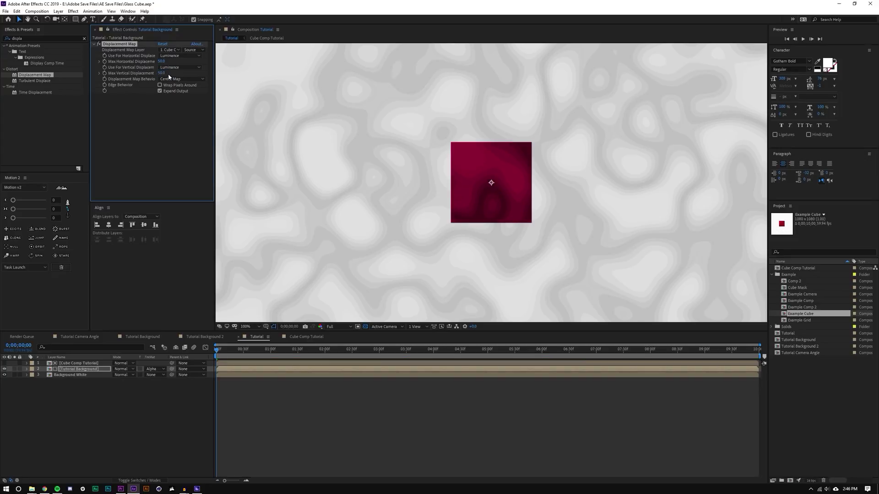
# Step: Match Tutorial Background's Displacement Map to the one in Example Cube: use Effects & Masks as map source and enable Wrap Pixels Around
pyautogui.click(830, 368)
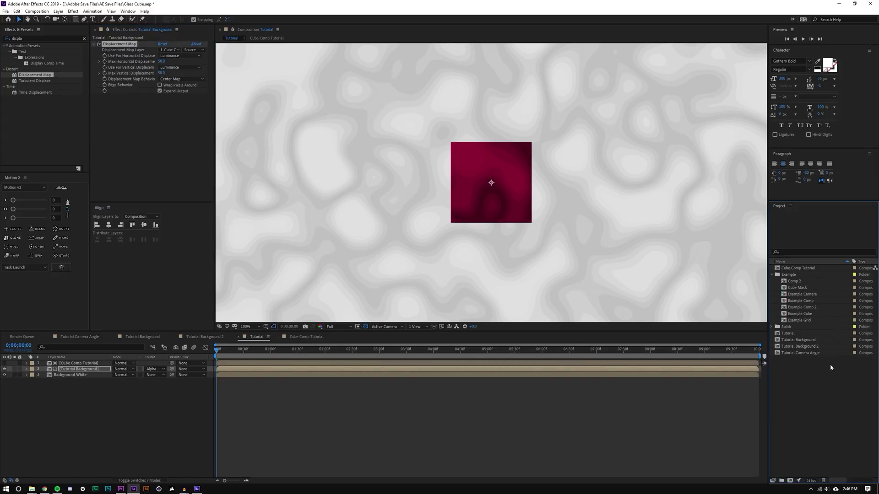
pyautogui.doubleClick(817, 315)
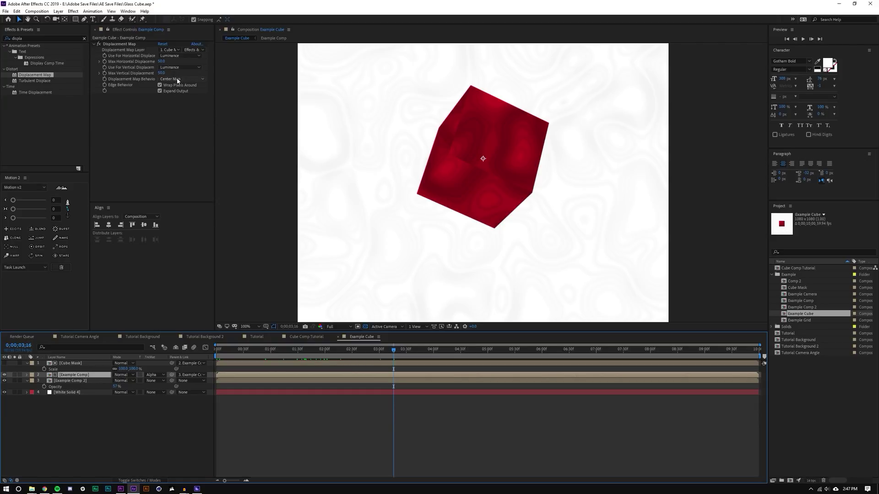
pyautogui.click(195, 50)
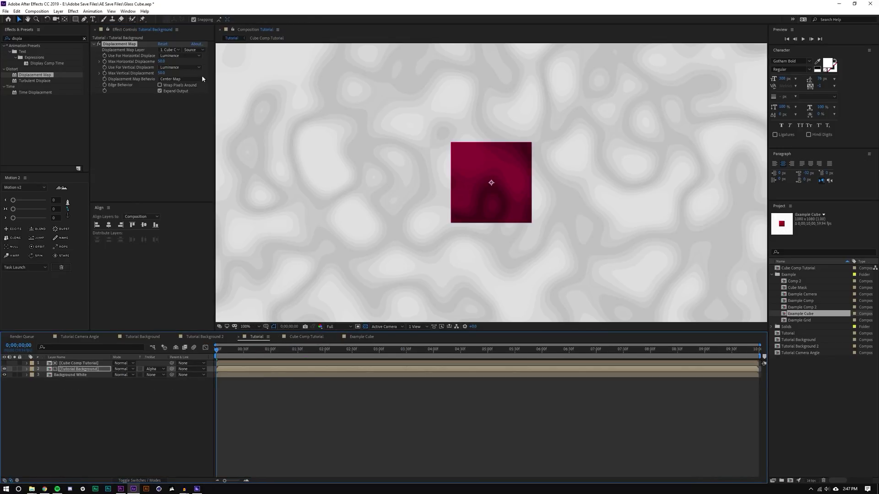
pyautogui.click(199, 57)
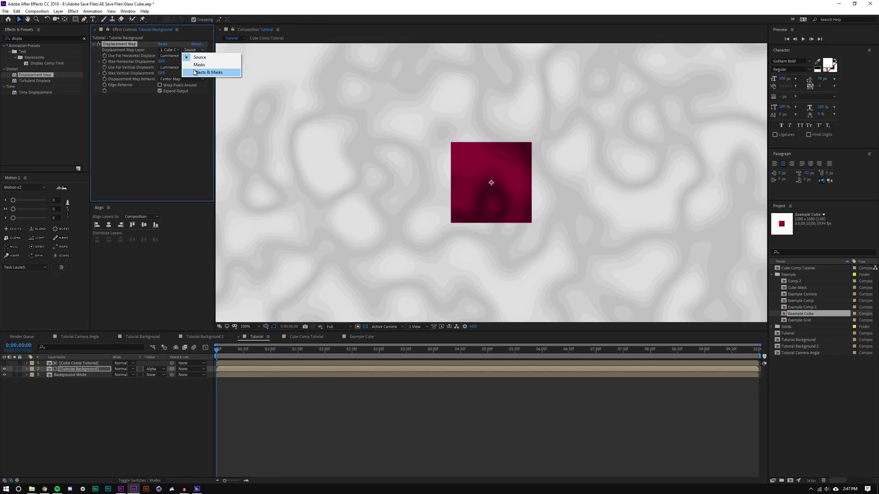
pyautogui.click(193, 72)
pyautogui.click(171, 87)
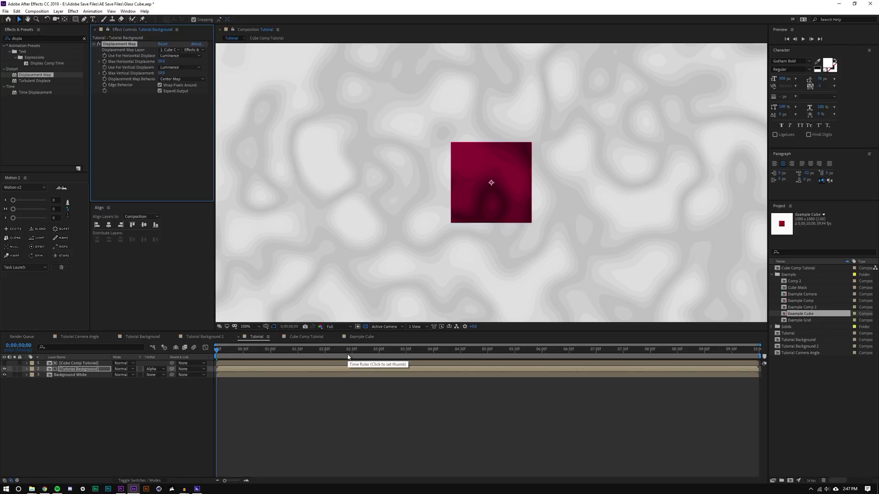
# Step: Create a white 1920 x 1080 solid in the Tutorial composition and place it beneath the Background White layer
pyautogui.click(74, 357)
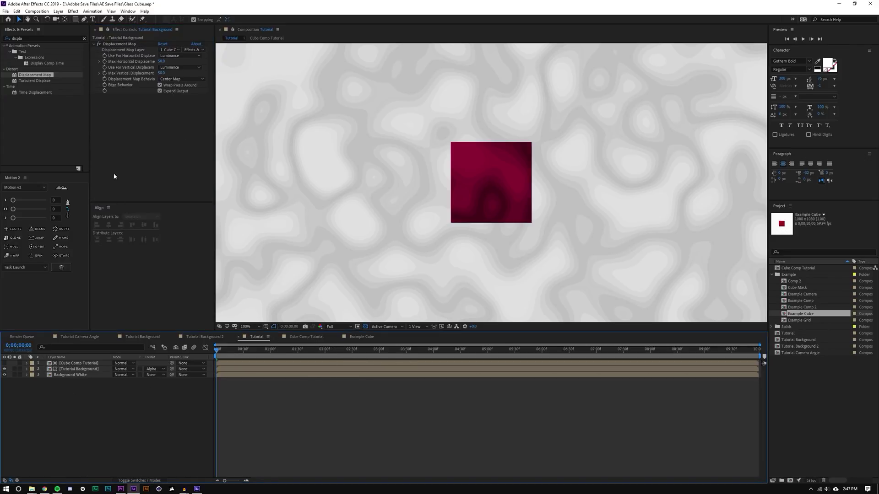
pyautogui.click(58, 11)
pyautogui.moveTo(151, 19)
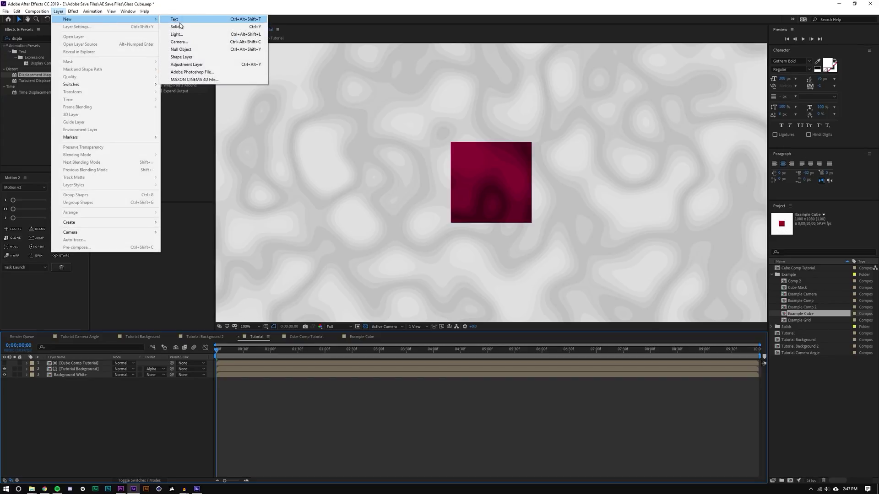
pyautogui.click(180, 27)
pyautogui.click(418, 268)
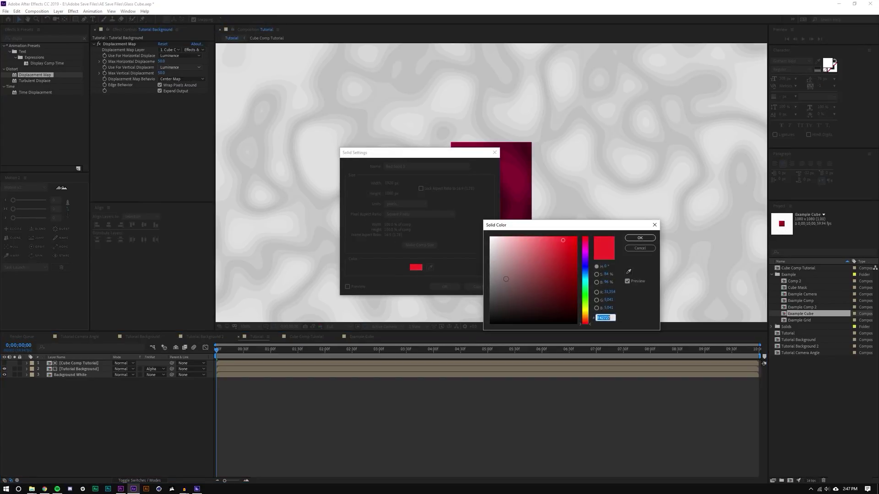
pyautogui.moveTo(506, 278); pyautogui.dragTo(489, 236)
pyautogui.click(640, 238)
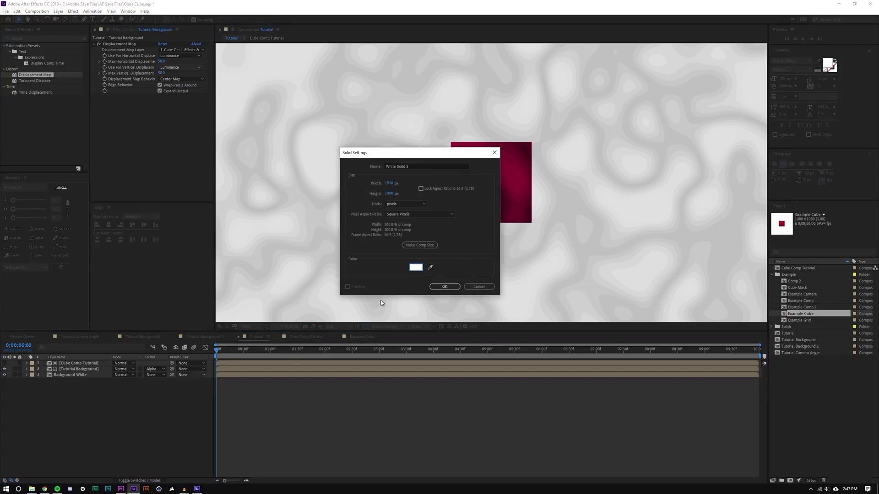
pyautogui.click(445, 286)
pyautogui.moveTo(65, 364); pyautogui.dragTo(105, 380)
# Step: Lower the Background White layer's opacity so the white solid beneath lightens its pattern
pyautogui.click(74, 376)
pyautogui.press('t')
pyautogui.click(119, 402)
pyautogui.scroll(-1, 495, 191)
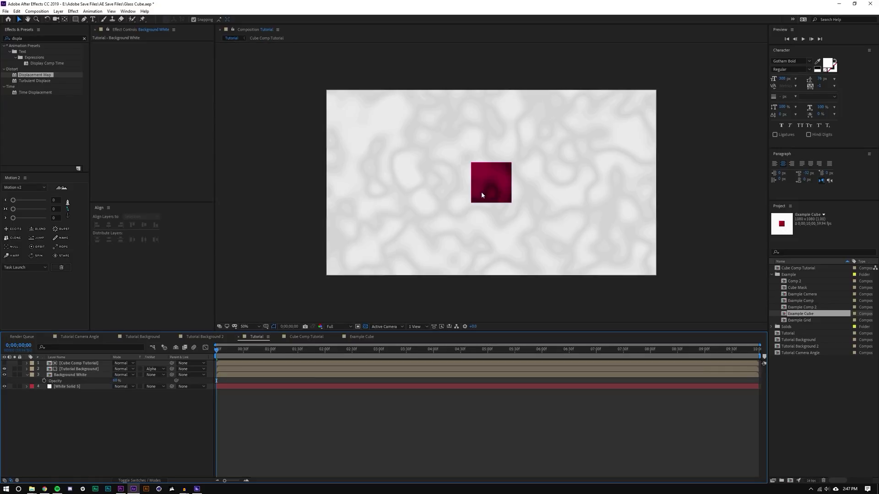
pyautogui.scroll(1, 481, 191)
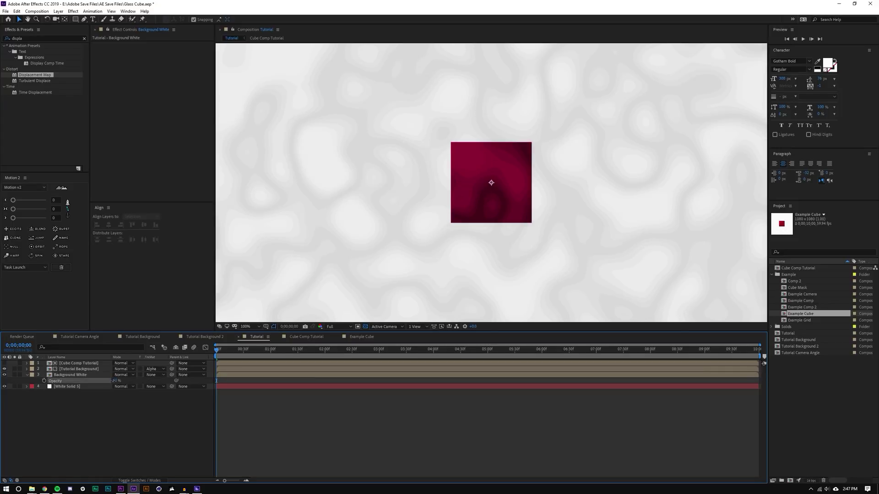
pyautogui.scroll(-1, 476, 187)
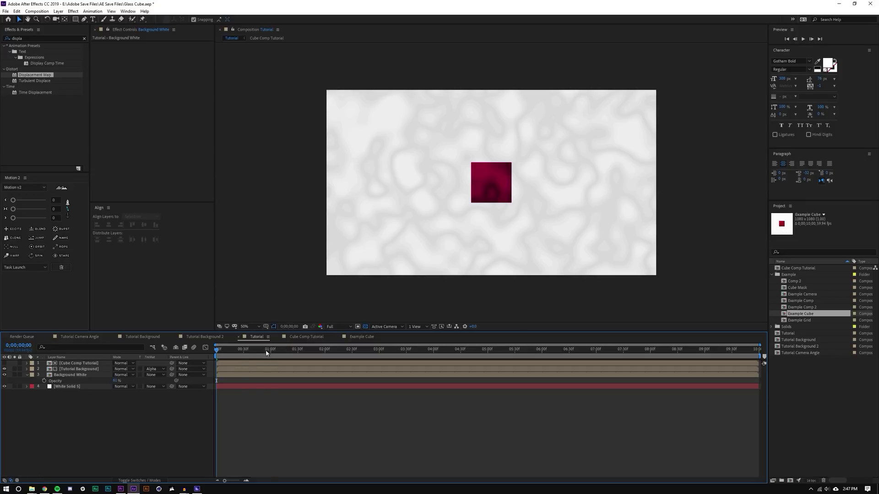
pyautogui.scroll(1, 411, 130)
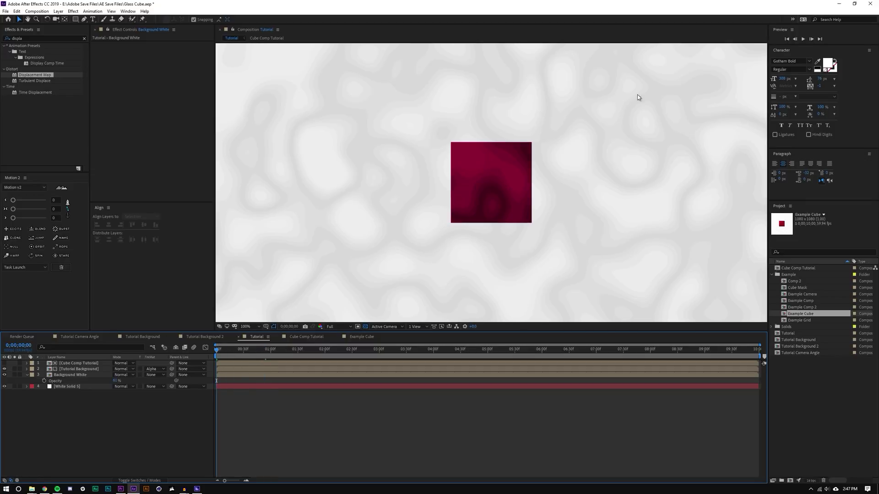
# Step: Play back the Tutorial composition and check the glass cube over the lightened background, zoomed out to 50%
pyautogui.click(803, 39)
pyautogui.press('space')
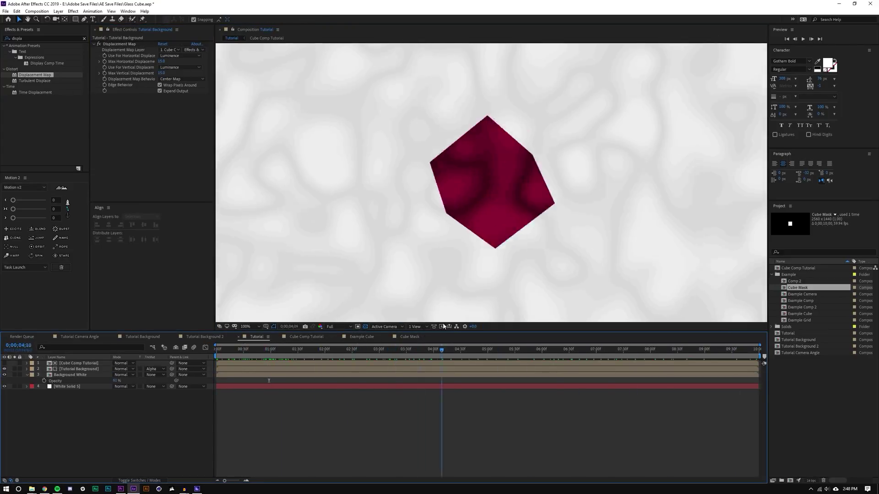
pyautogui.click(804, 39)
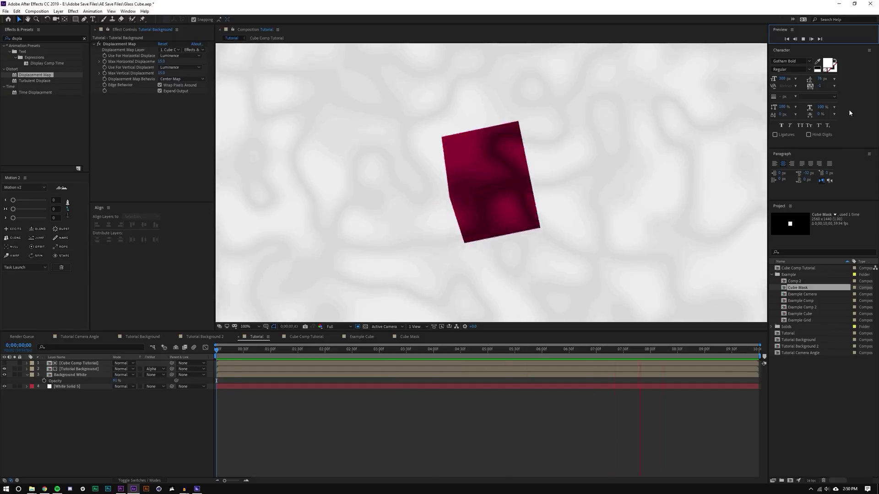
pyautogui.press(',')
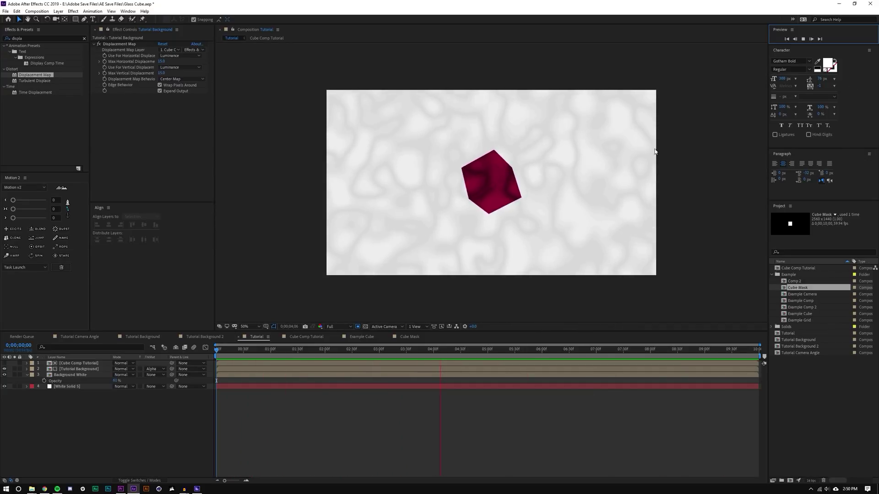
# Step: Create a new adjustment layer above all other layers in the Tutorial composition
pyautogui.press('.')
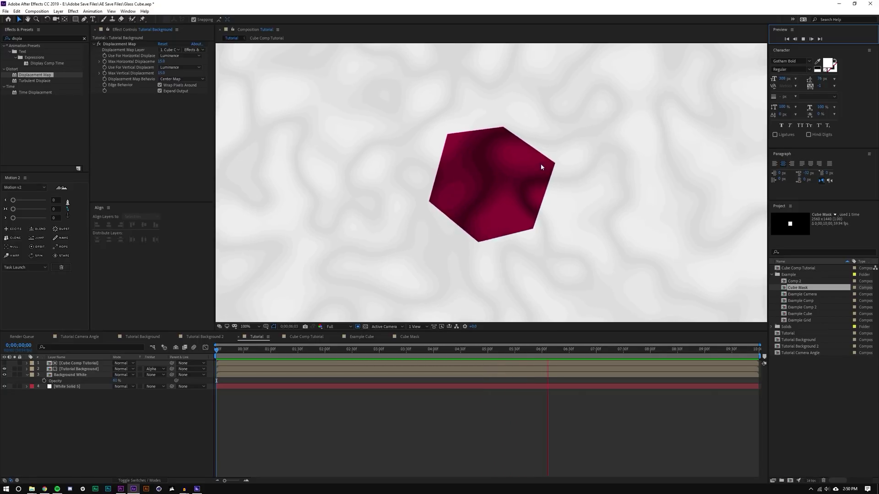
pyautogui.press(',')
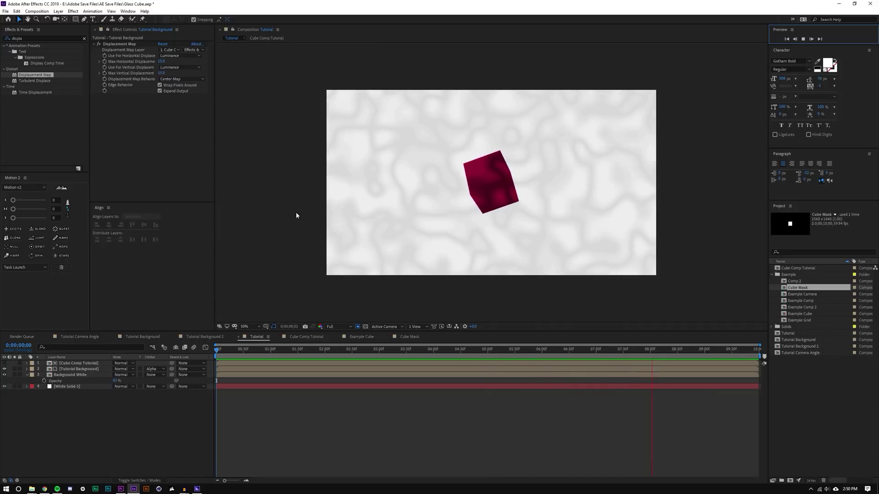
pyautogui.click(58, 11)
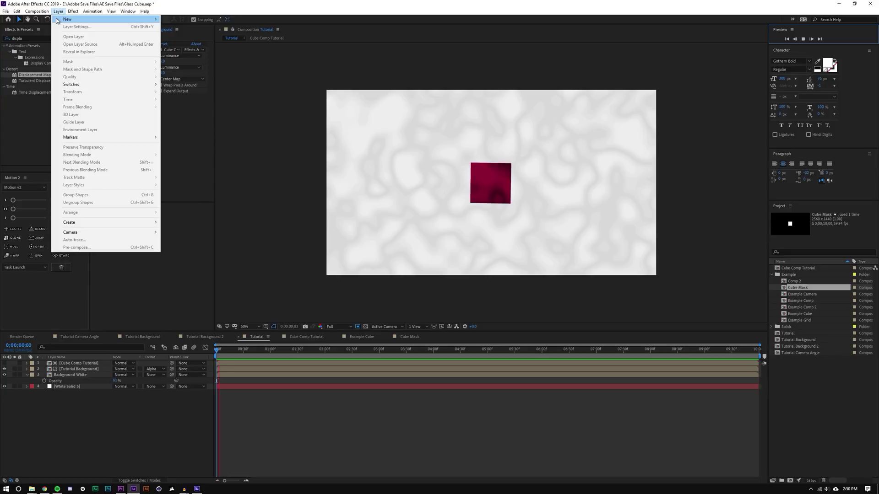
pyautogui.moveTo(58, 21)
pyautogui.click(179, 65)
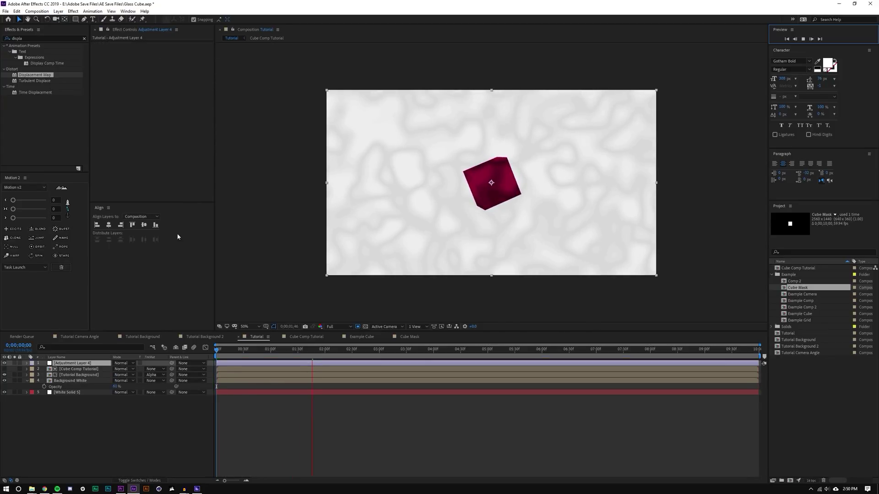
# Step: Find the Noise effect among the Noise & Grain effects and apply it to the new adjustment layer
pyautogui.click(34, 39)
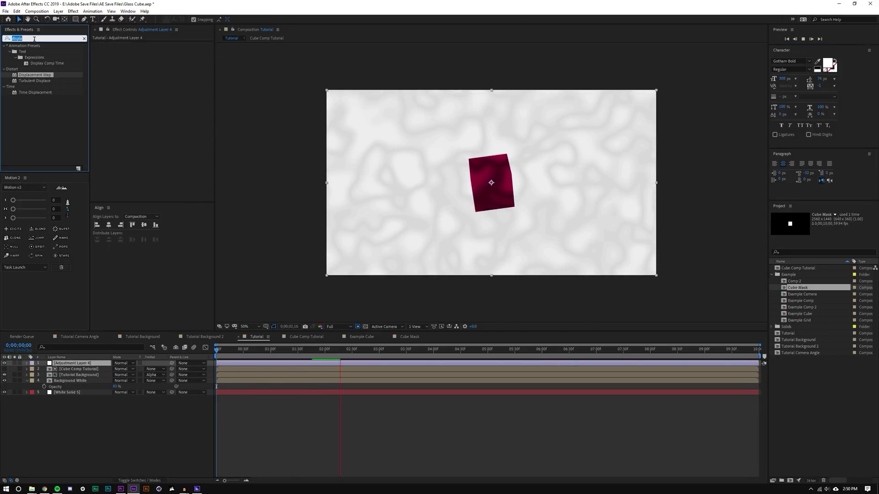
pyautogui.write('nois')
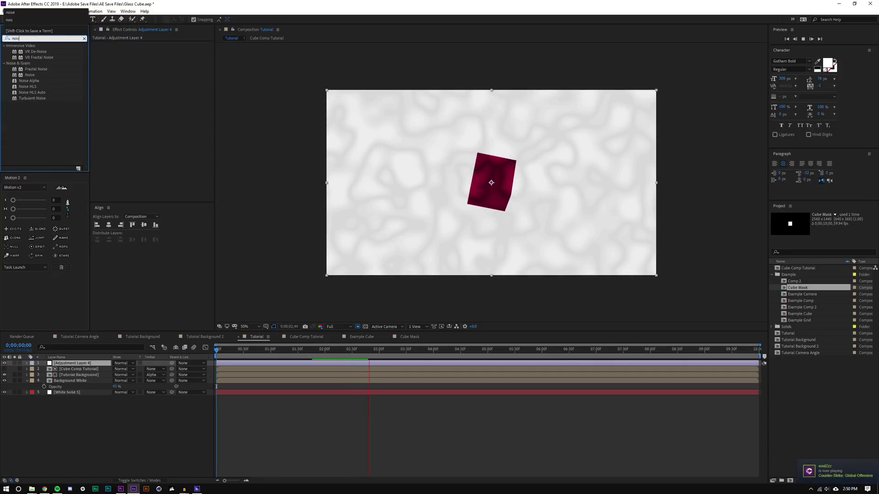
pyautogui.write('e')
pyautogui.moveTo(30, 75); pyautogui.dragTo(471, 183)
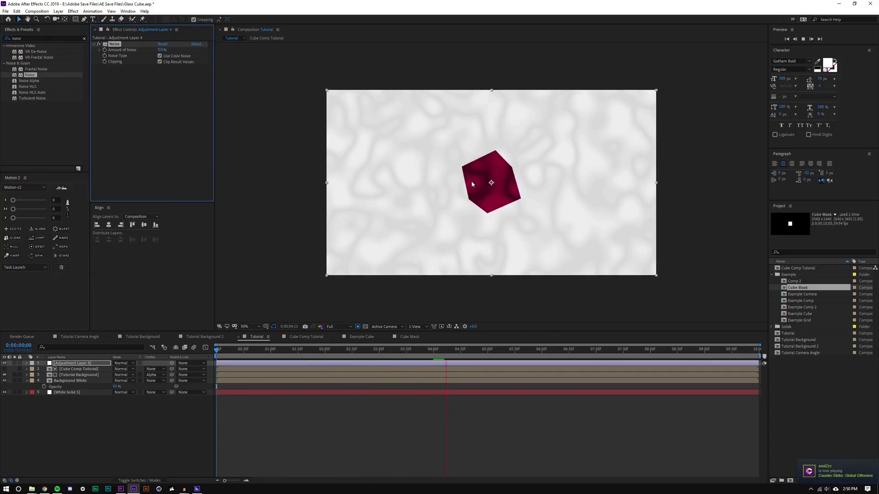
# Step: Set the Noise effect's Amount of Noise to 8% on the adjustment layer
pyautogui.scroll(1, 471, 180)
pyautogui.click(160, 49)
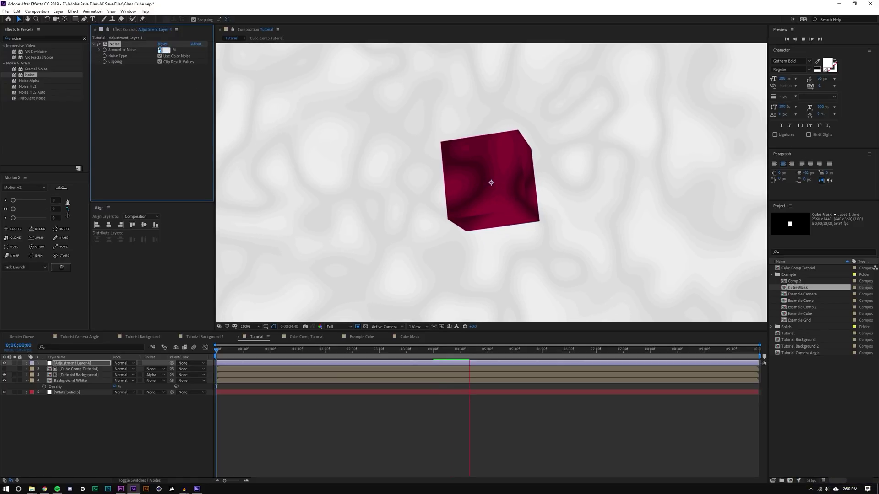
pyautogui.write('8')
pyautogui.press('Return')
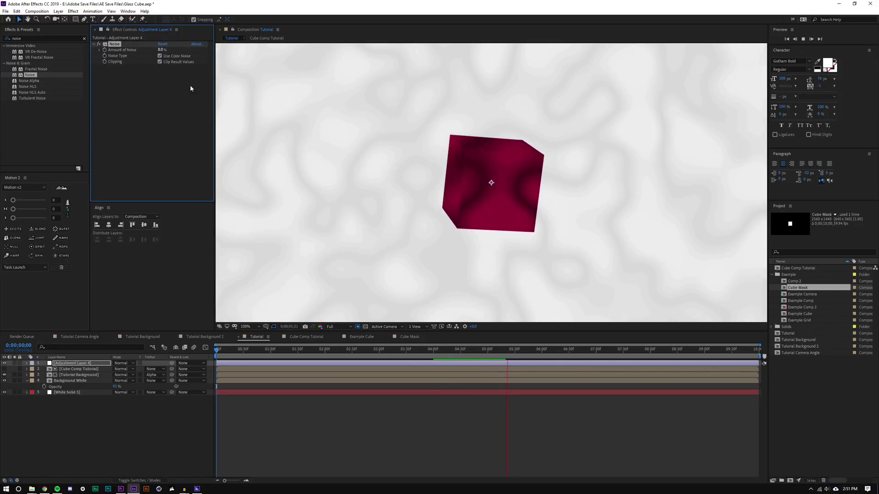
# Step: Replay the Tutorial composition from the start and examine the noise on the cube and background, both close up and in full frame
pyautogui.click(446, 348)
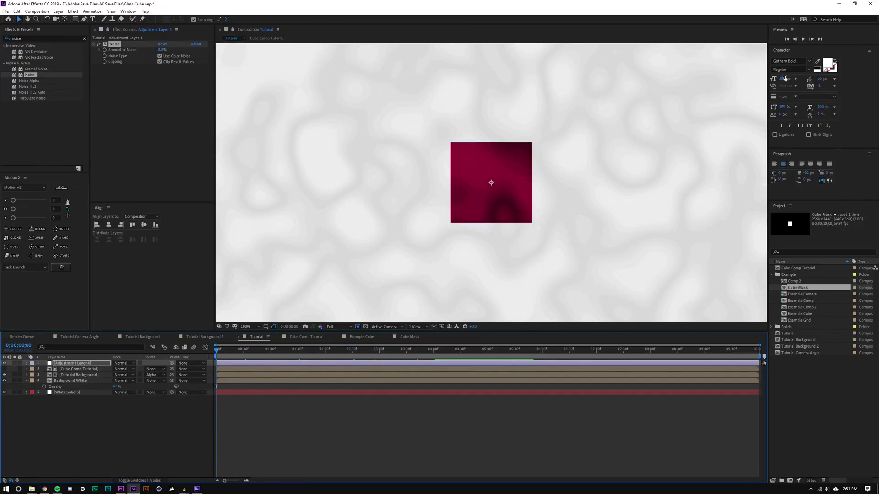
pyautogui.click(804, 39)
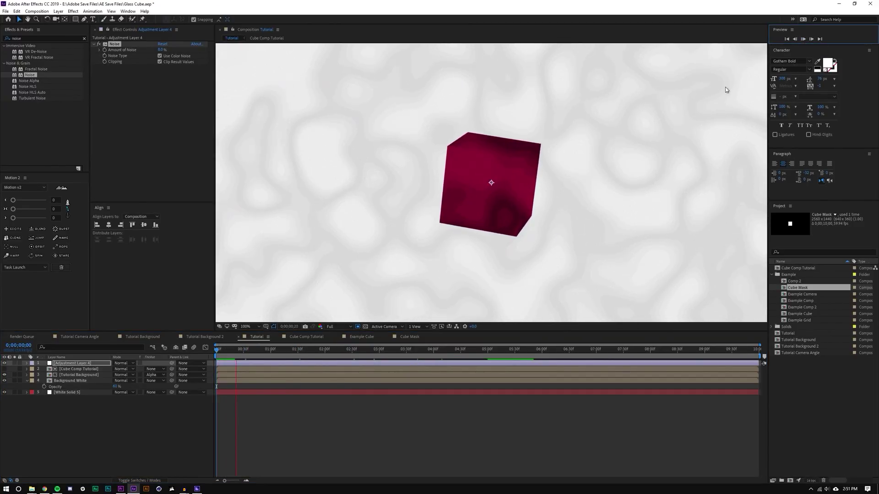
pyautogui.press(',')
pyautogui.press(',')
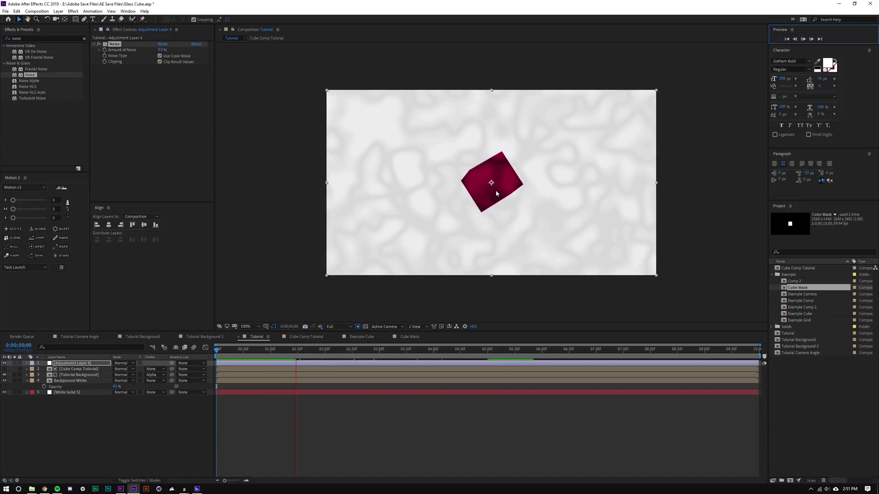
pyautogui.press('.')
pyautogui.press('.')
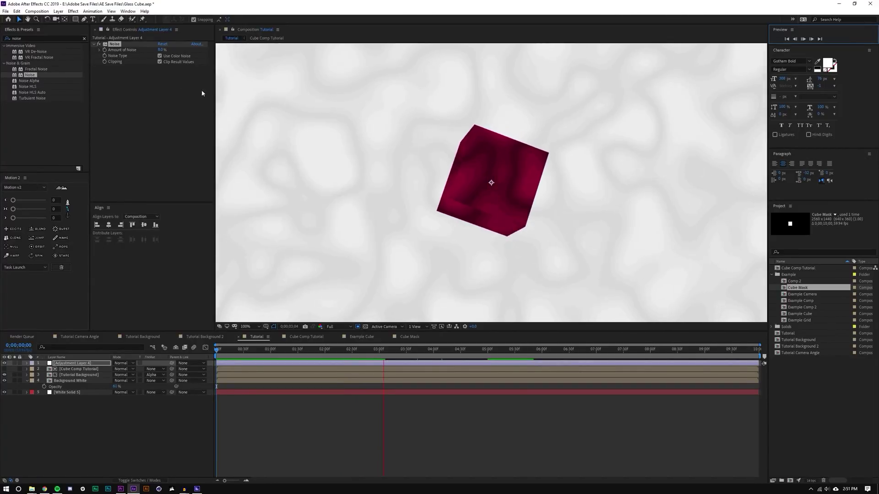
pyautogui.press(',')
pyautogui.press(',')
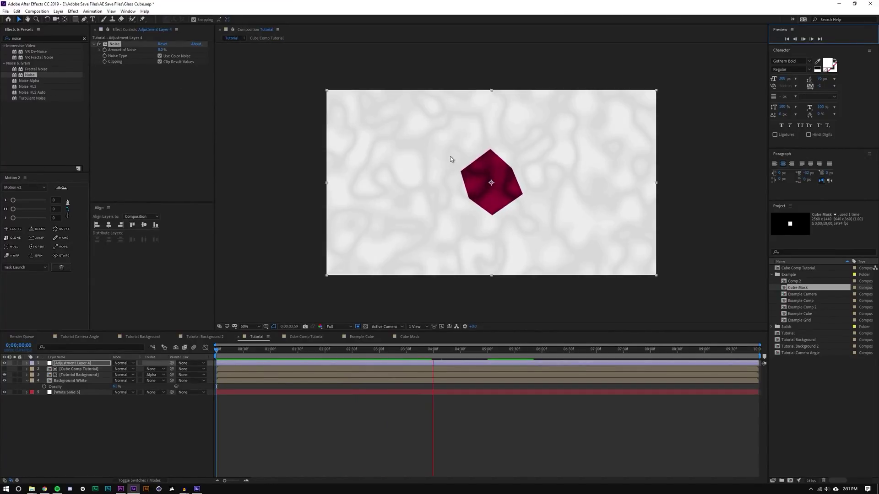